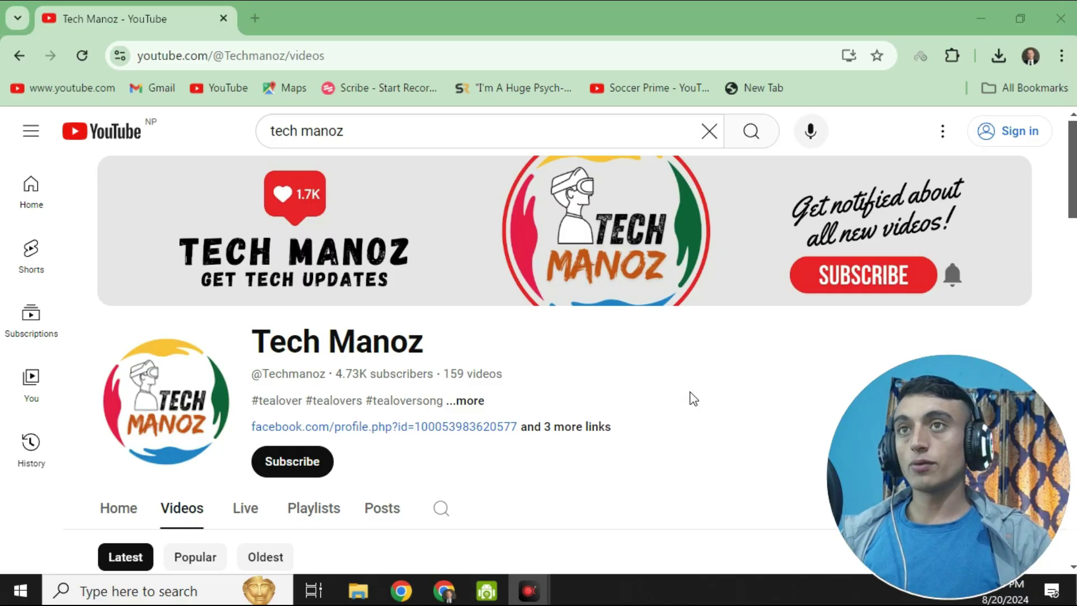
pyautogui.scroll(-3, 693, 403)
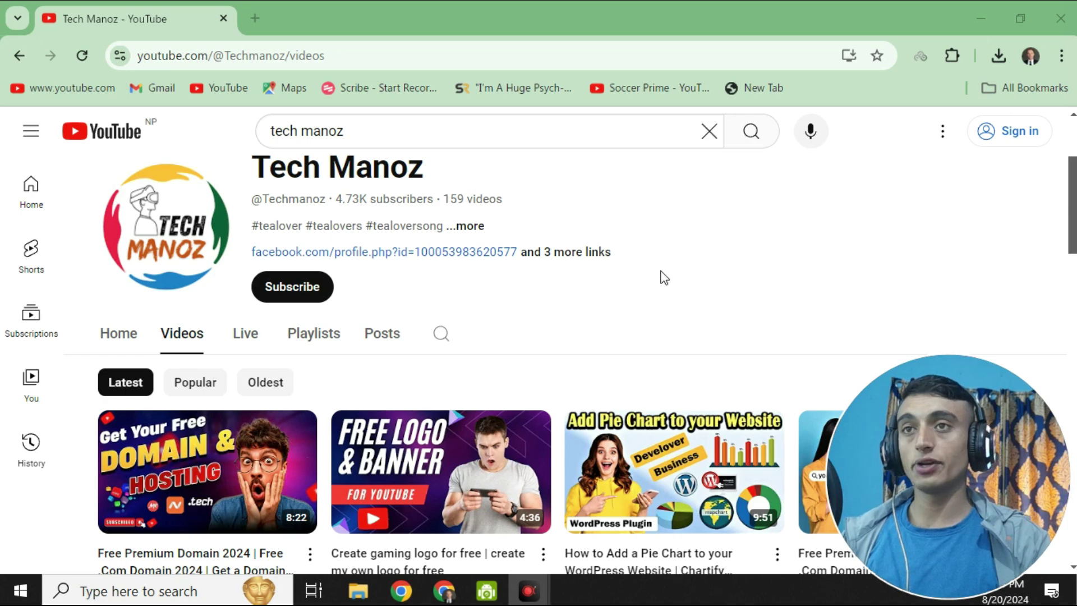
pyautogui.scroll(-3, 656, 258)
pyautogui.scroll(2, 618, 191)
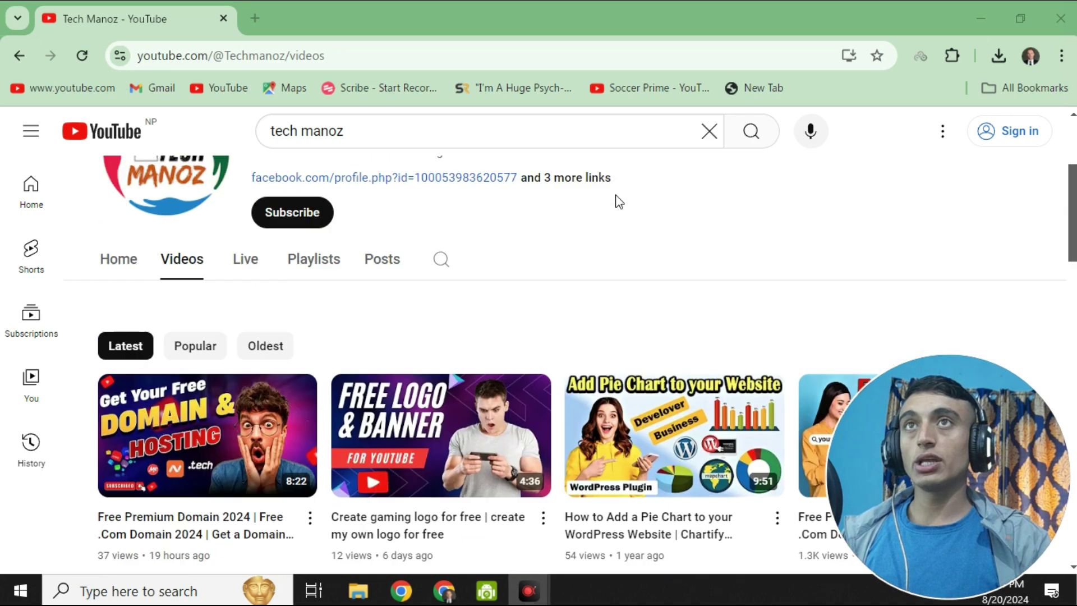
pyautogui.scroll(2, 619, 201)
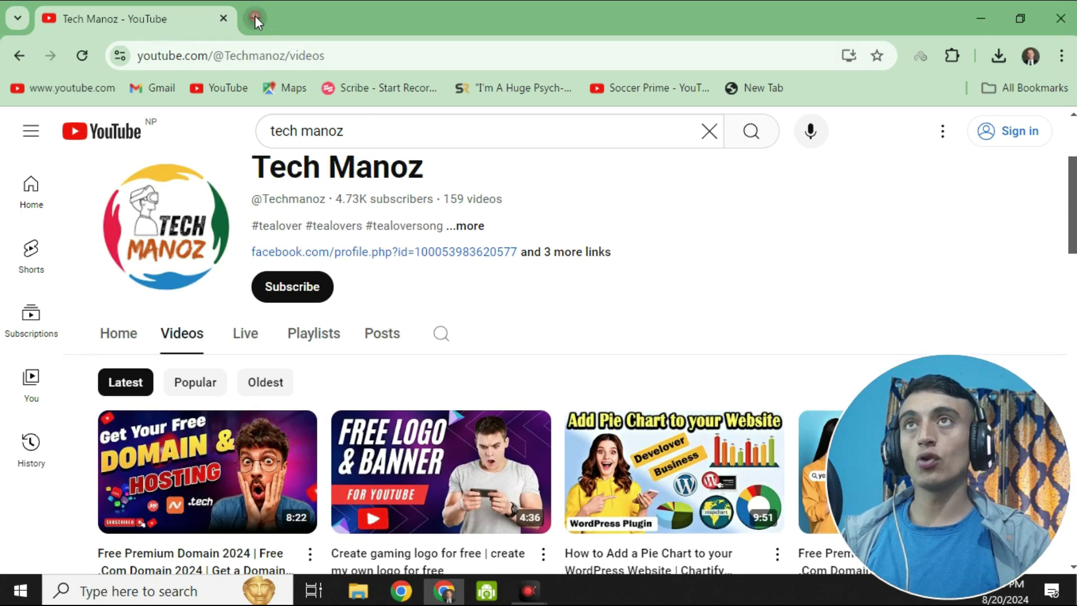
# - Search the web for freenom in a new browser tab and open the official Freenom website
pyautogui.click(255, 17)
pyautogui.write('free')
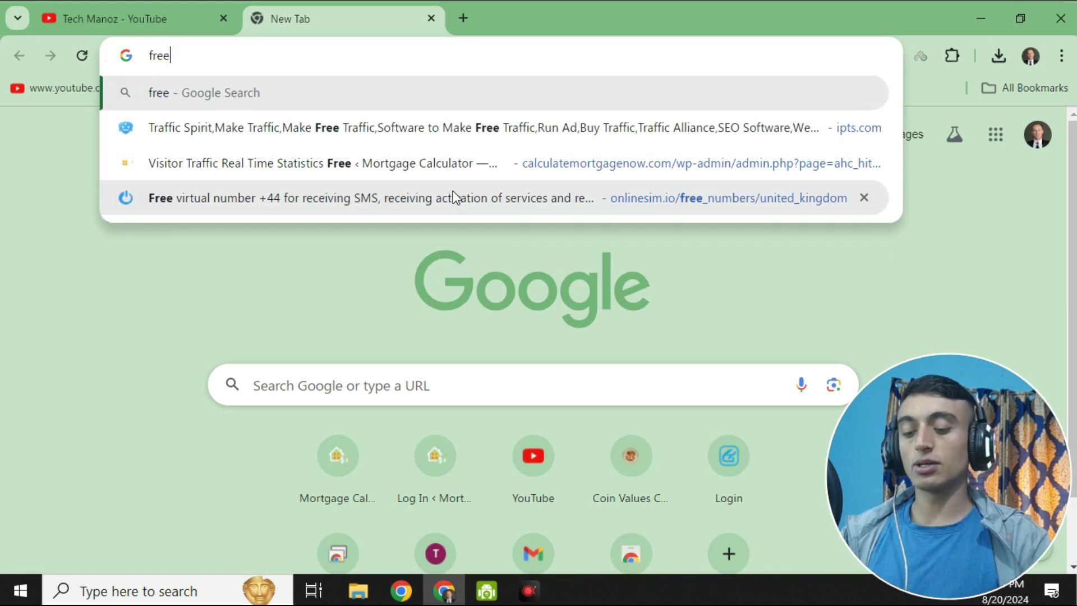
pyautogui.write('nom')
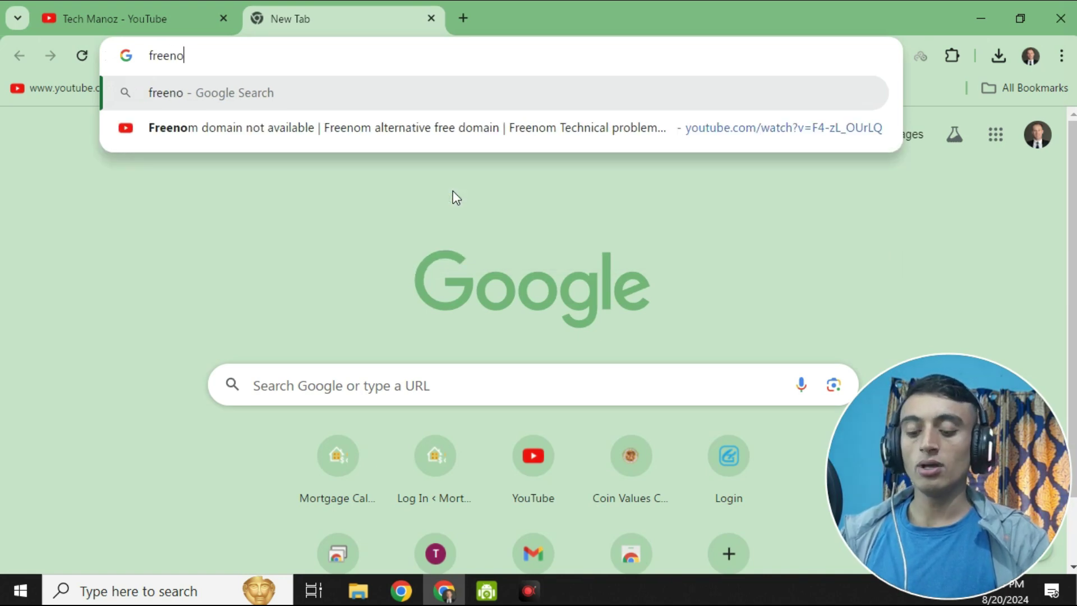
pyautogui.press('Return')
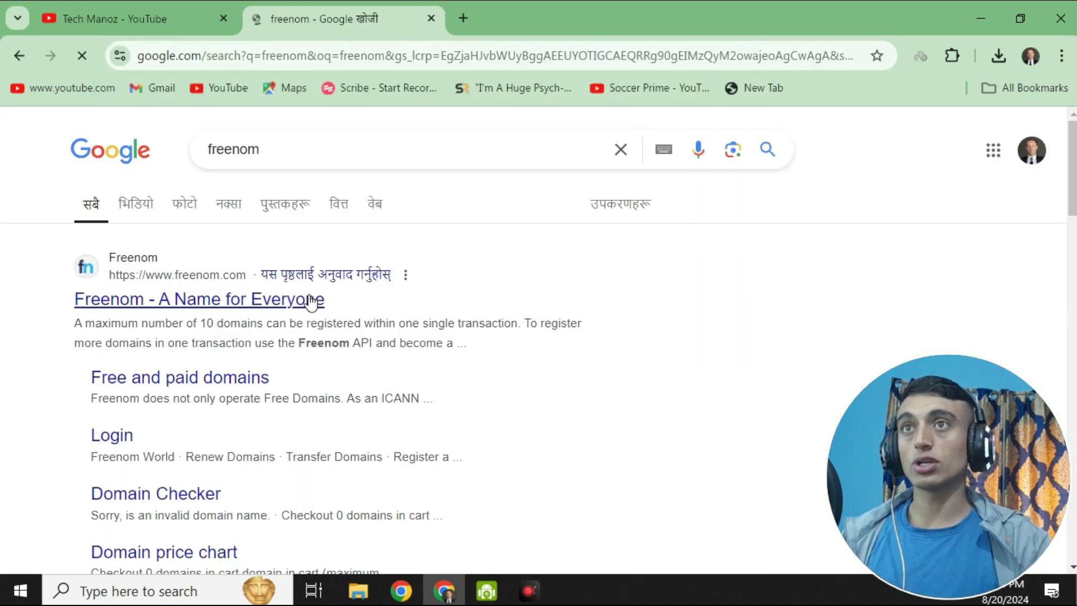
pyautogui.click(255, 301)
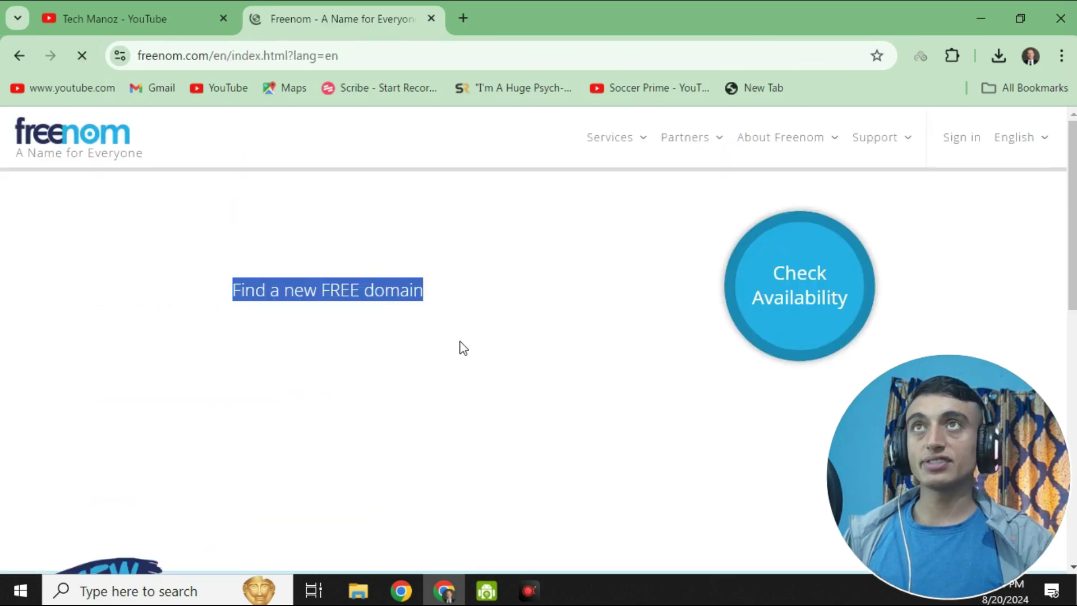
# - Check the availability of the domain name dsgdsfgdf on Freenom and look over the rest of the homepage
pyautogui.scroll(-4, 335, 349)
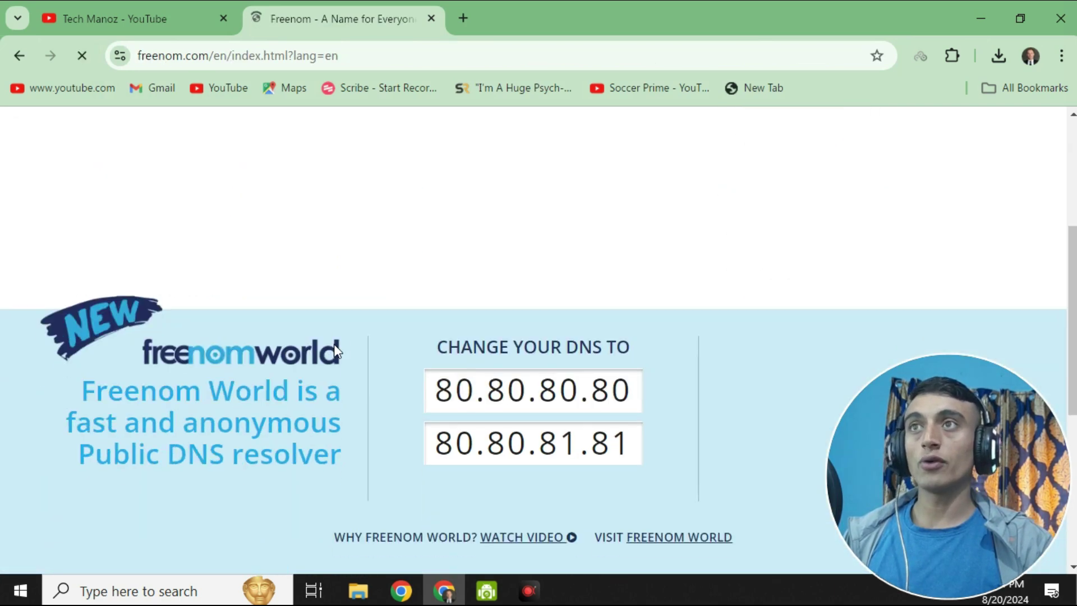
pyautogui.write('dsgdsfgdf')
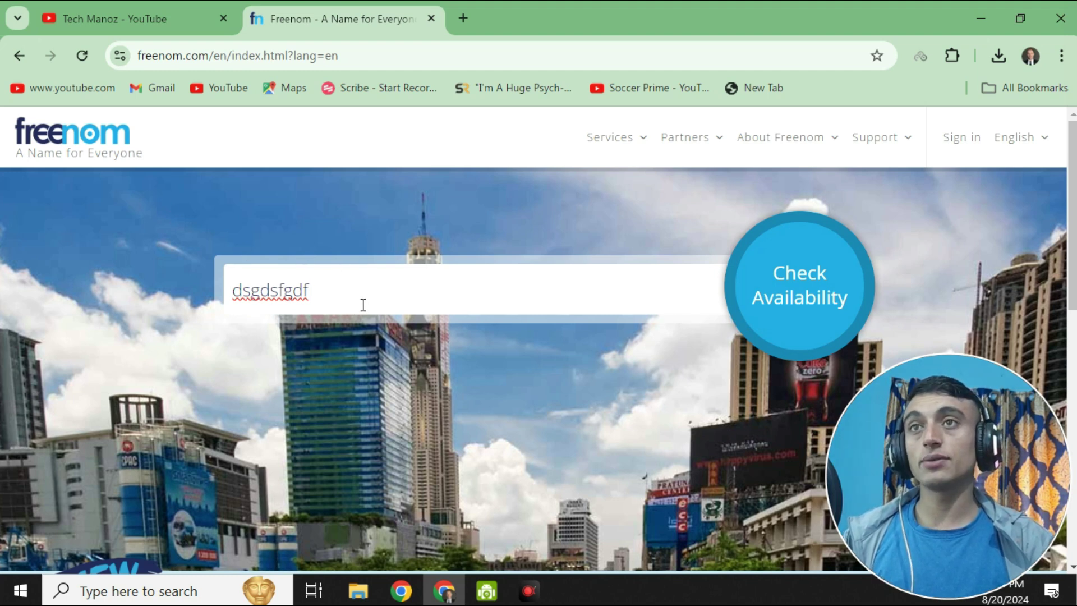
pyautogui.click(808, 308)
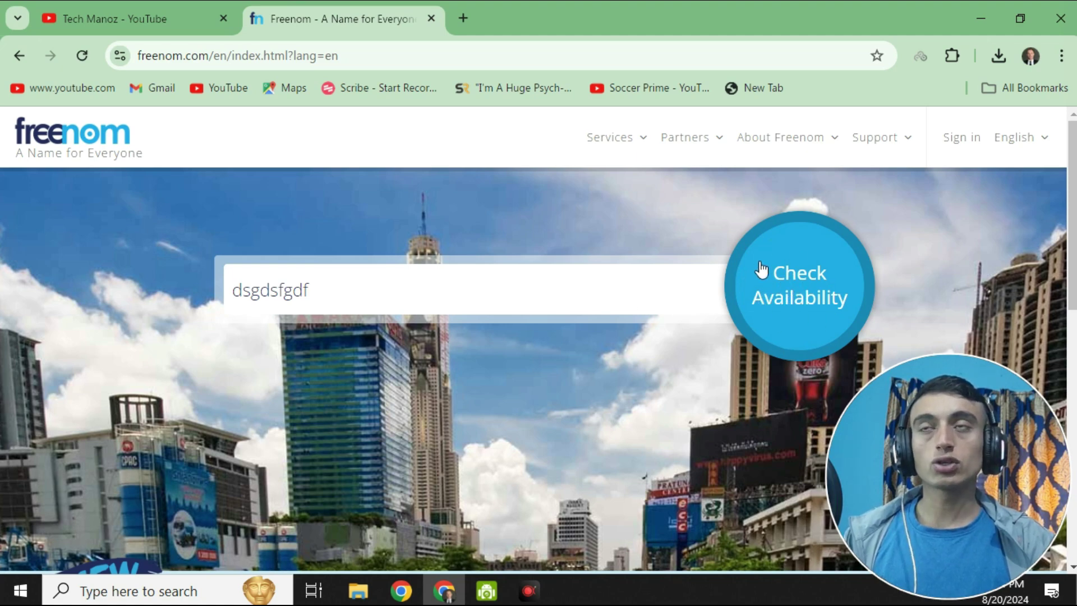
pyautogui.scroll(-4, 583, 343)
pyautogui.scroll(5, 583, 343)
pyautogui.scroll(-10, 583, 343)
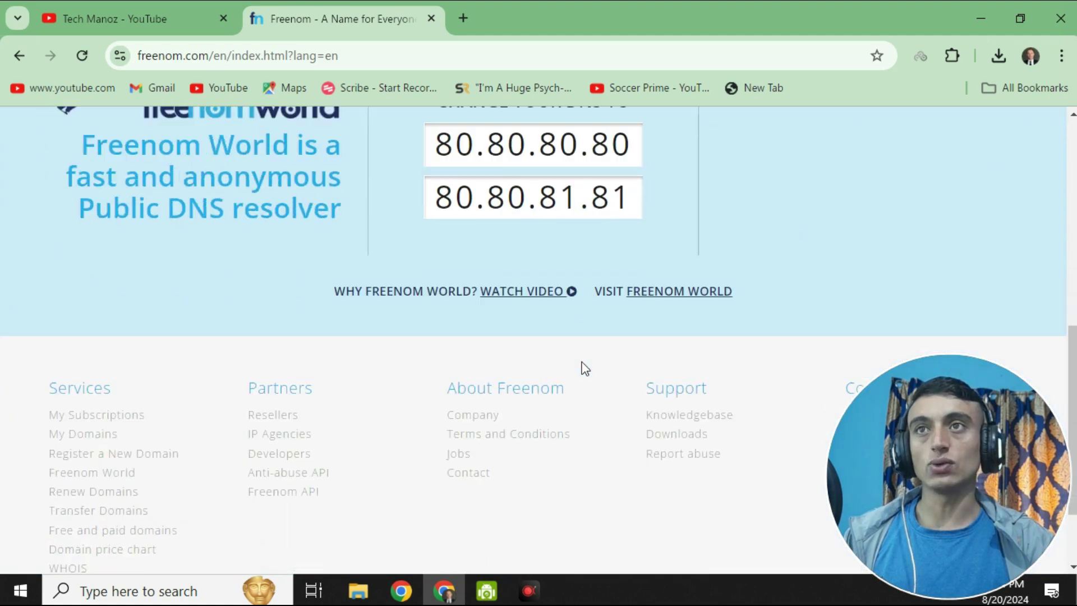
pyautogui.scroll(10, 585, 368)
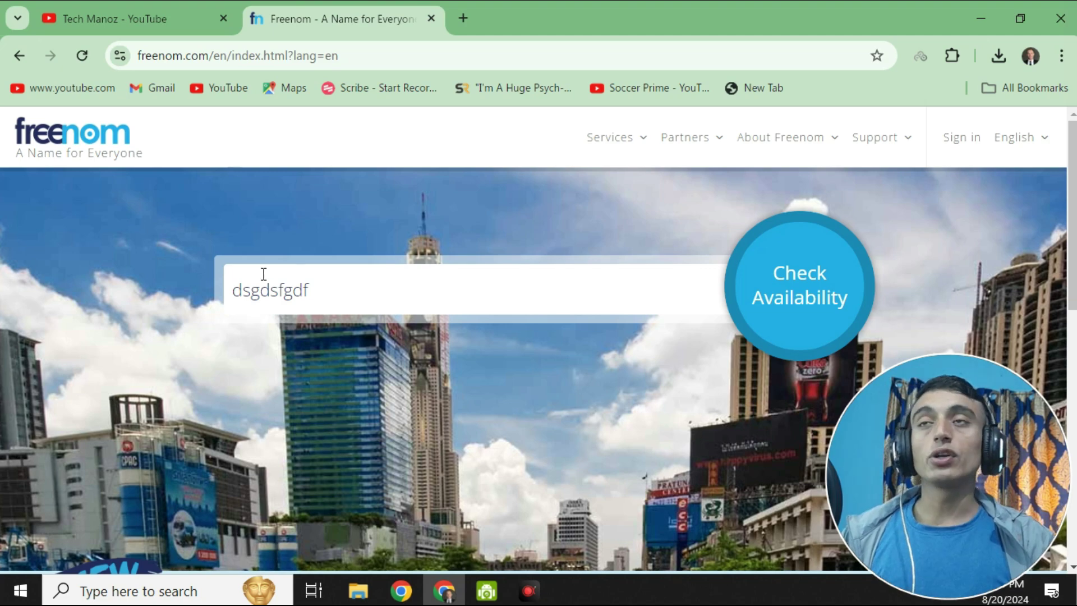
# - Return to the Tech Manoz YouTube channel and look through its list of uploaded videos
pyautogui.click(139, 22)
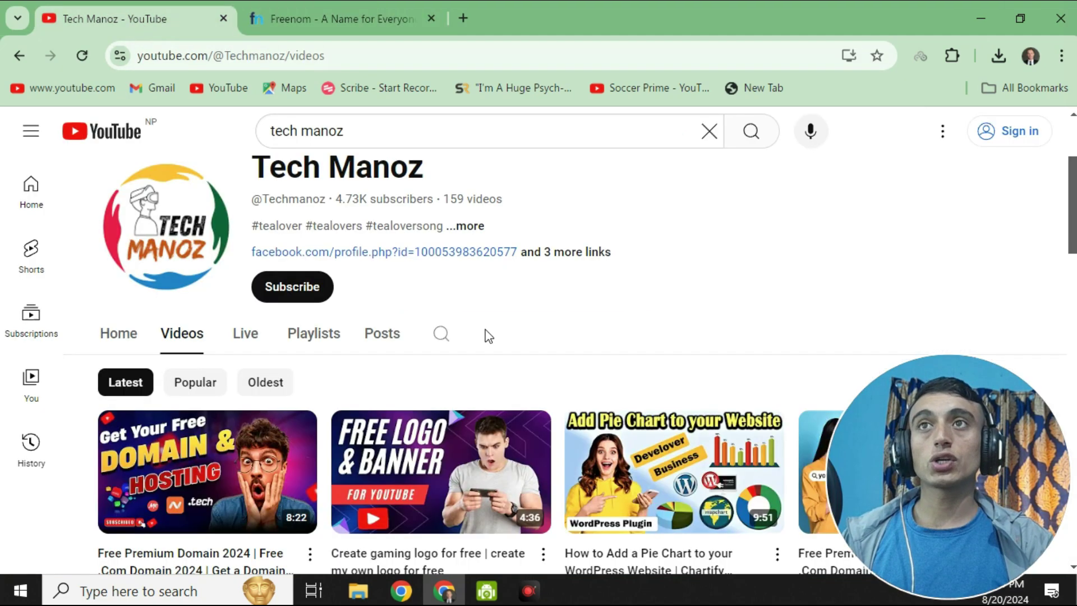
pyautogui.scroll(-1, 547, 280)
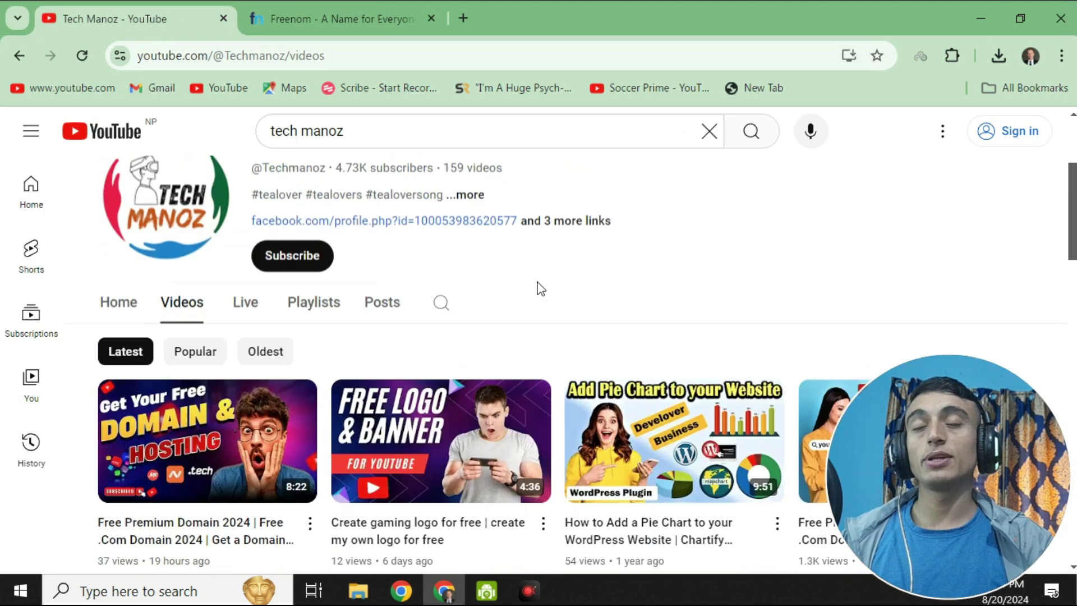
pyautogui.scroll(2, 540, 288)
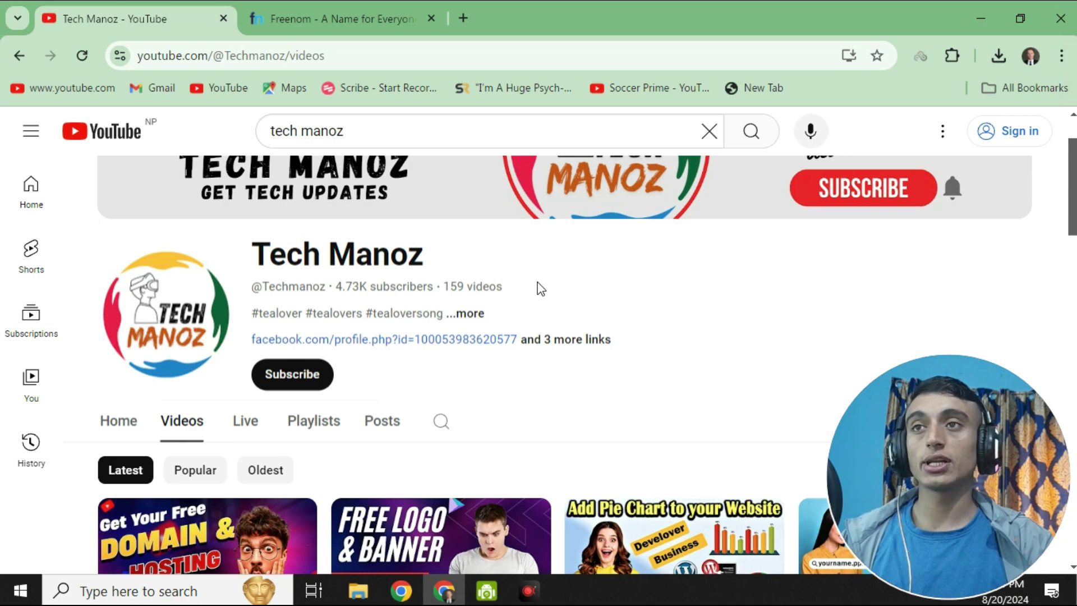
pyautogui.scroll(-2, 538, 288)
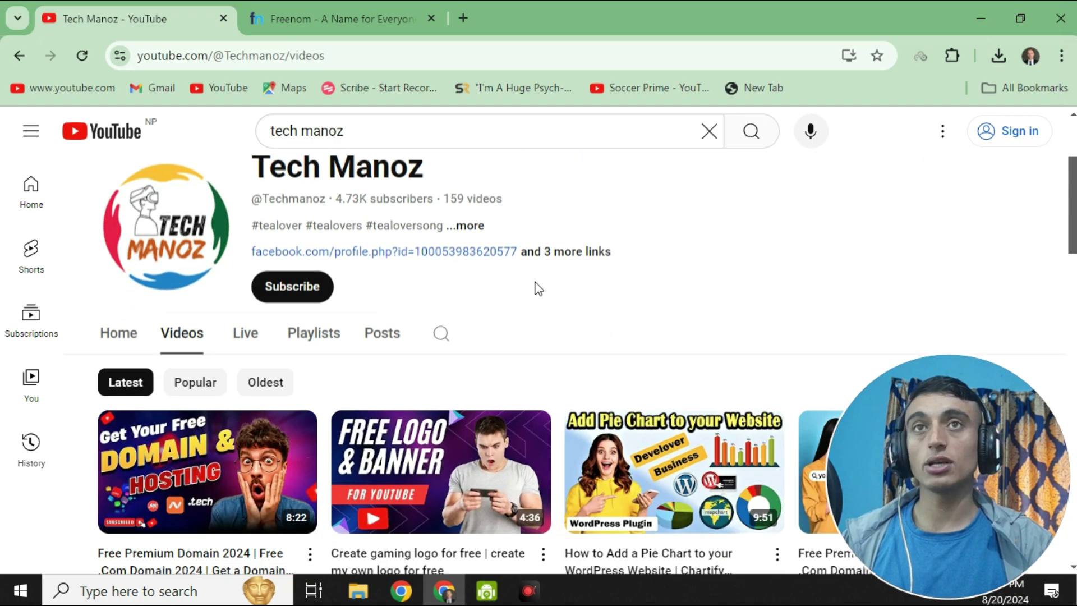
pyautogui.scroll(-5, 537, 288)
pyautogui.scroll(-10, 523, 293)
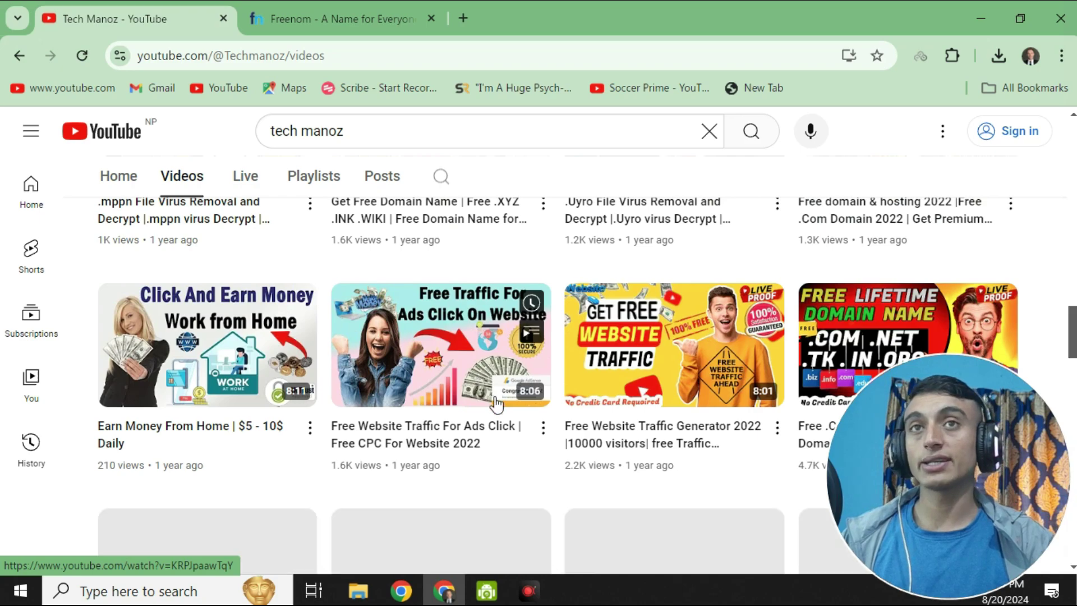
pyautogui.scroll(-5, 522, 376)
pyautogui.scroll(-8, 522, 368)
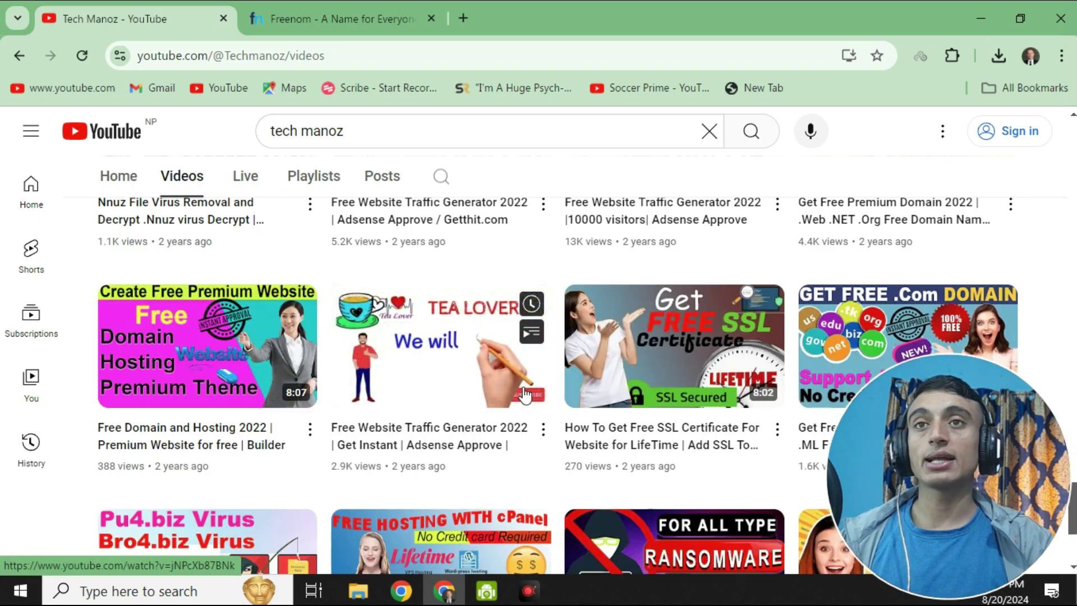
pyautogui.scroll(-3, 523, 395)
pyautogui.scroll(6, 510, 395)
pyautogui.scroll(-5, 498, 396)
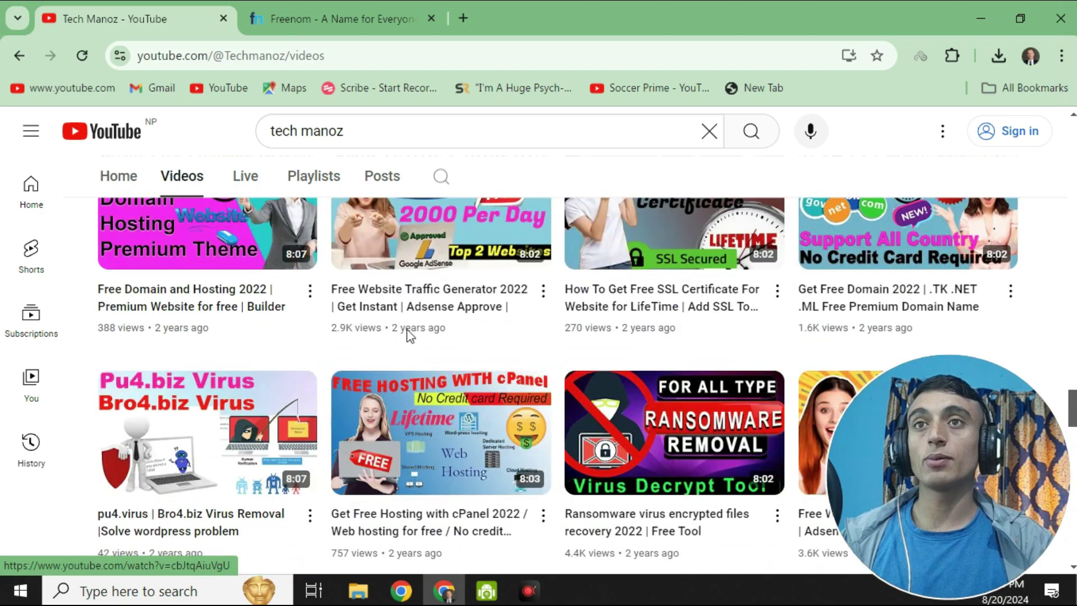
pyautogui.scroll(3, 544, 419)
pyautogui.scroll(12, 544, 419)
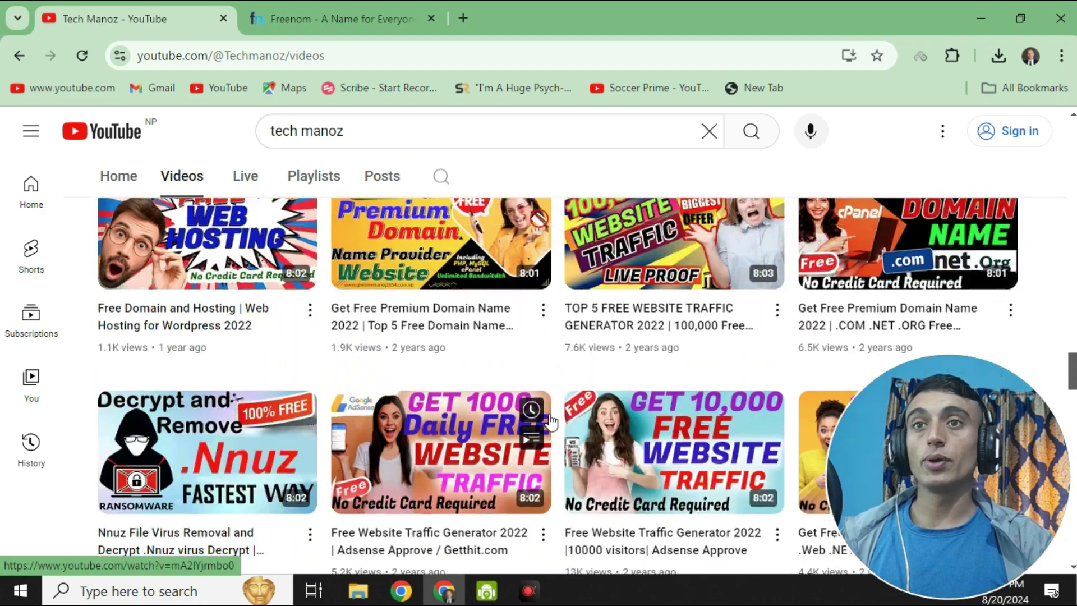
pyautogui.scroll(10, 557, 424)
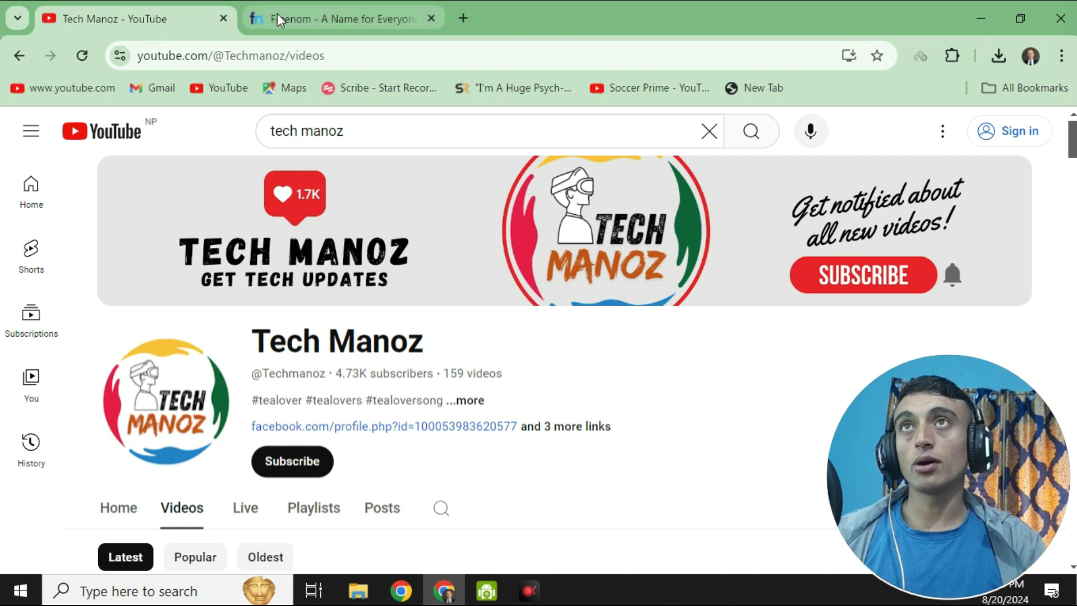
# - Search the web for netfy in a new browser tab and open the "Netfy - A domain for everyone" site
pyautogui.click(461, 18)
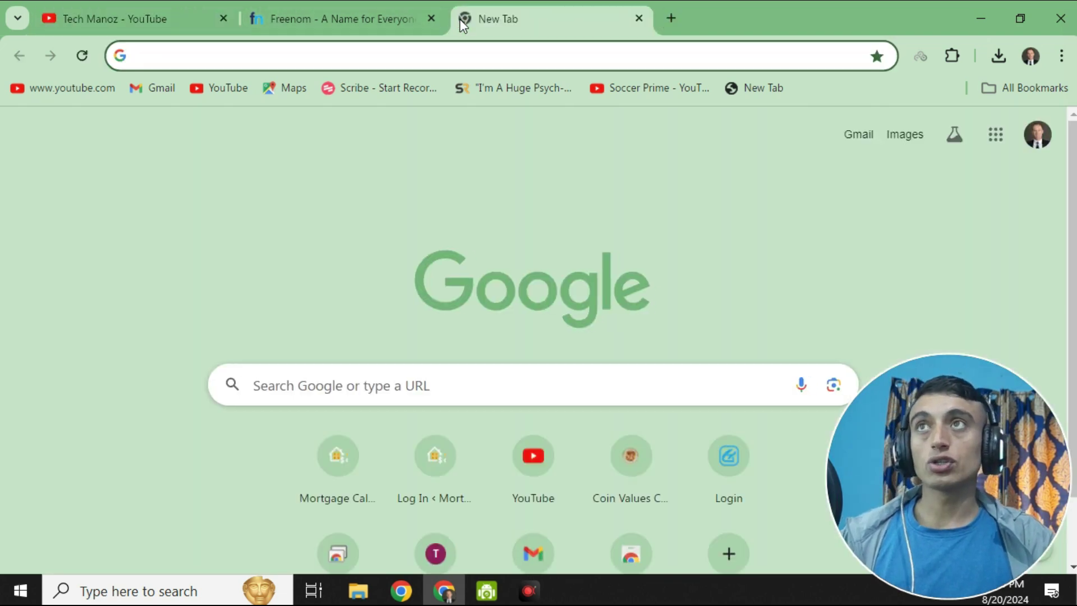
pyautogui.write('net')
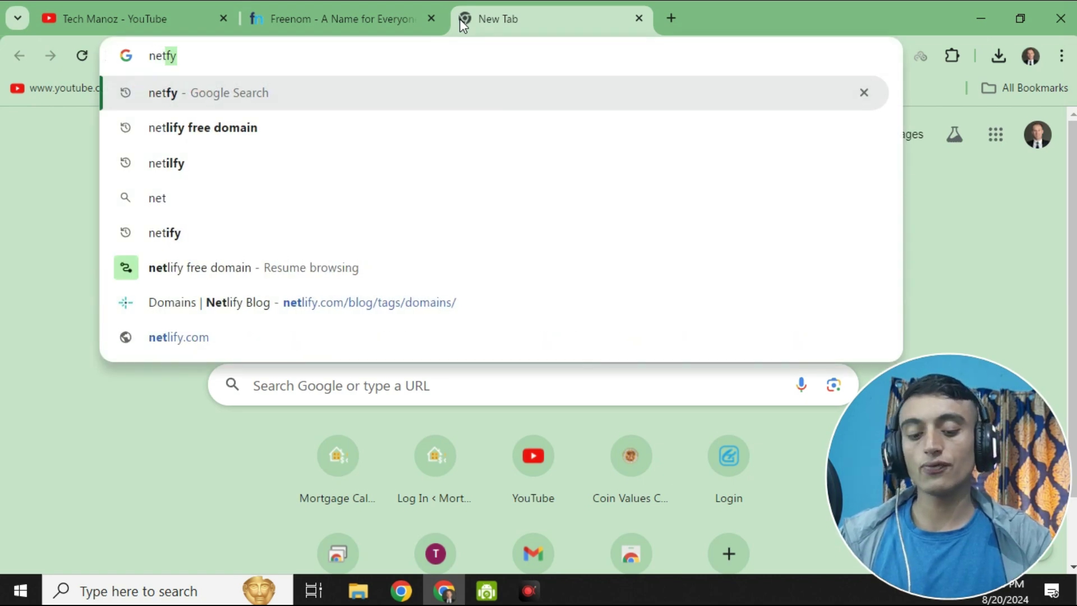
pyautogui.press('Return')
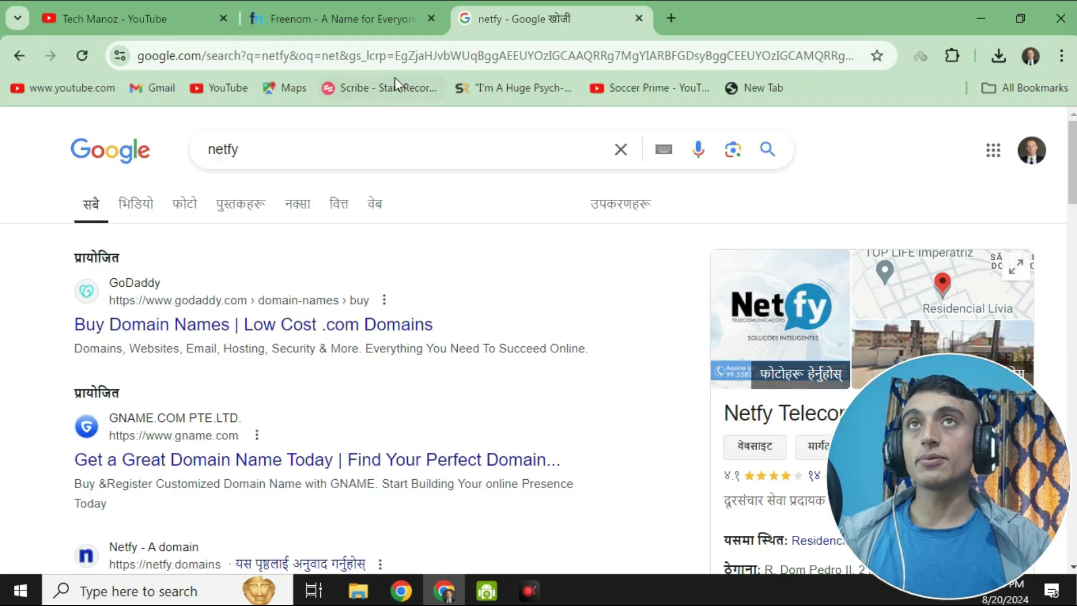
pyautogui.scroll(-3, 391, 257)
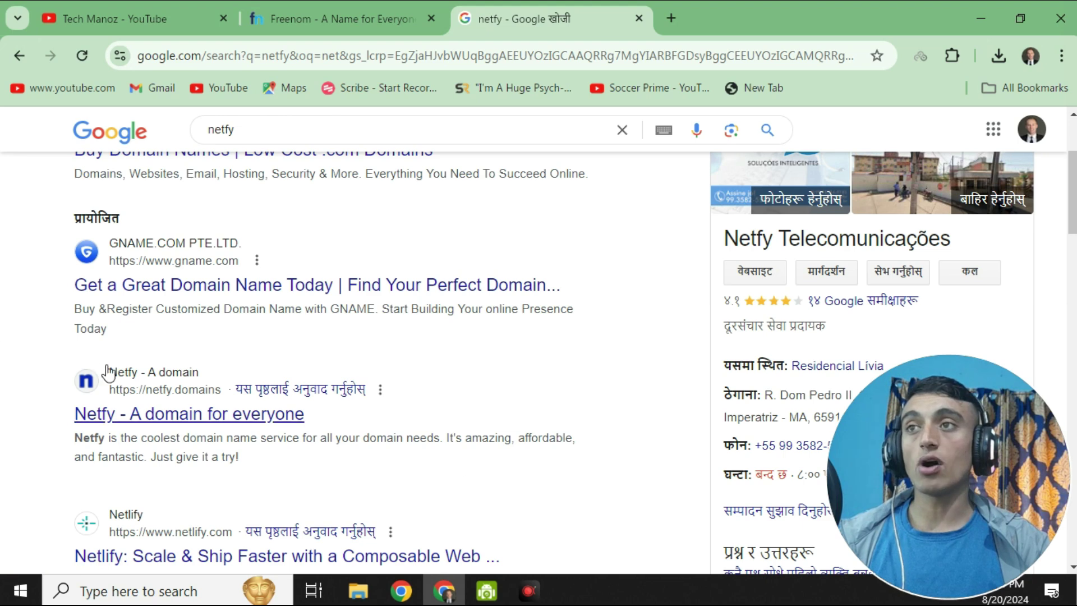
pyautogui.click(176, 416)
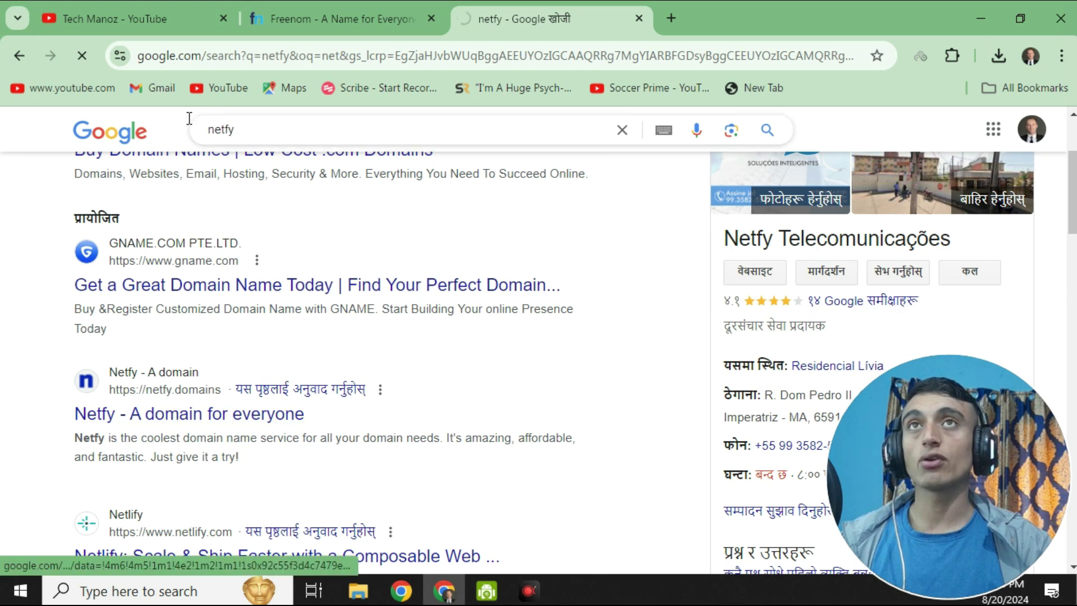
# - Look over the domain extensions Netfy offers and search there for the domain name tealoverofficial
pyautogui.scroll(-3, 448, 315)
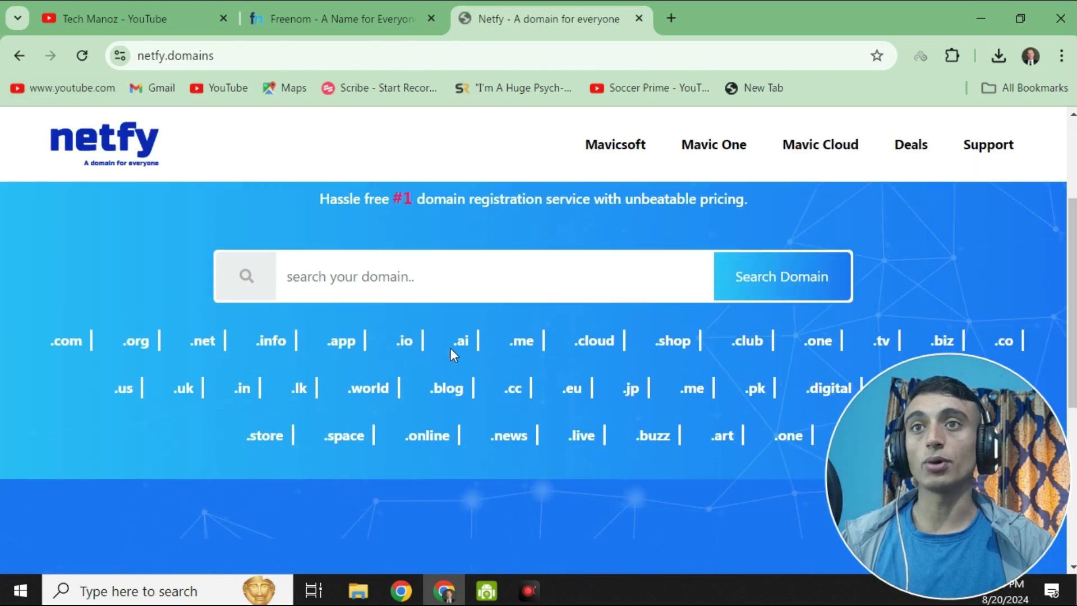
pyautogui.scroll(-2, 454, 390)
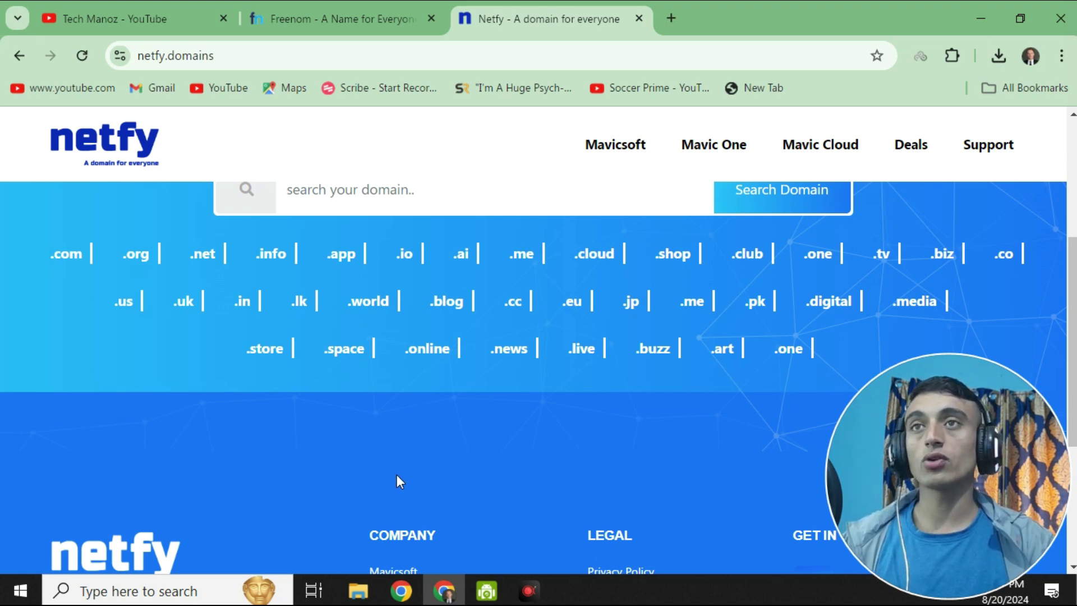
pyautogui.scroll(5, 398, 477)
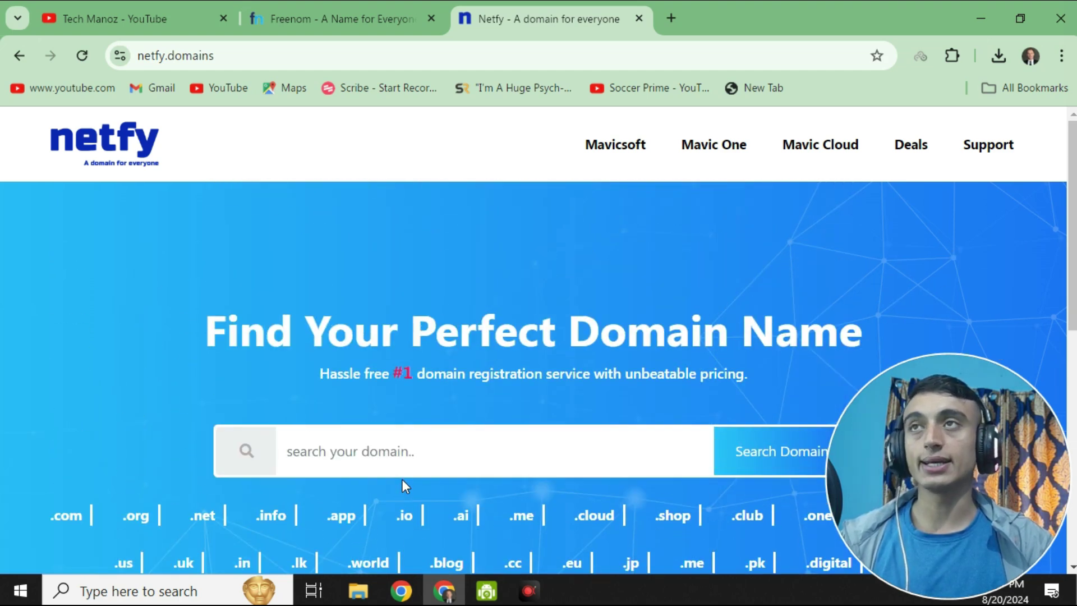
pyautogui.click(411, 451)
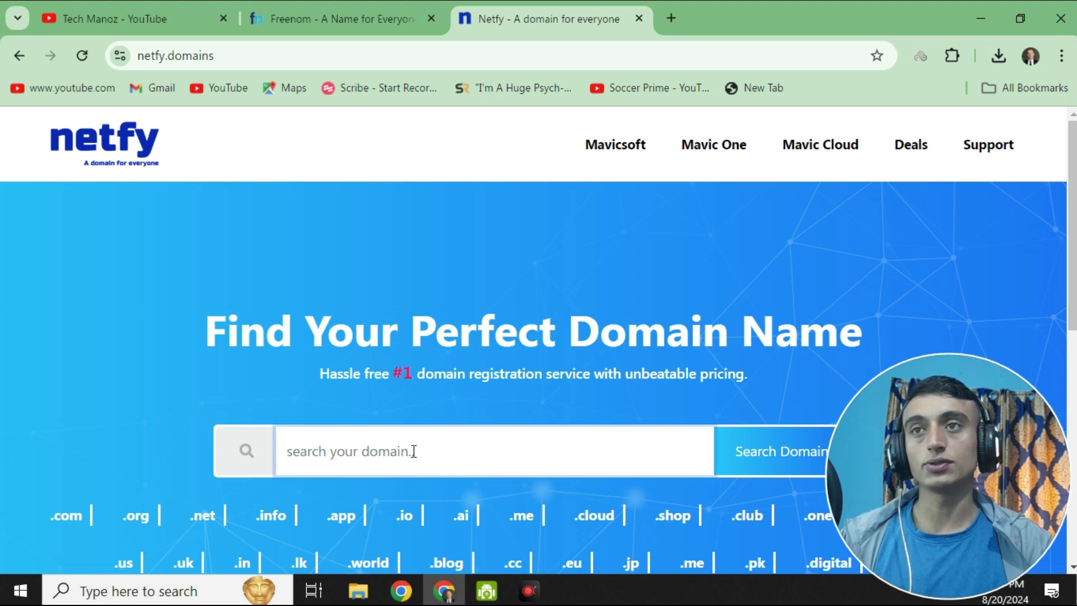
pyautogui.write('tealoverofficial')
pyautogui.scroll(-2, 427, 408)
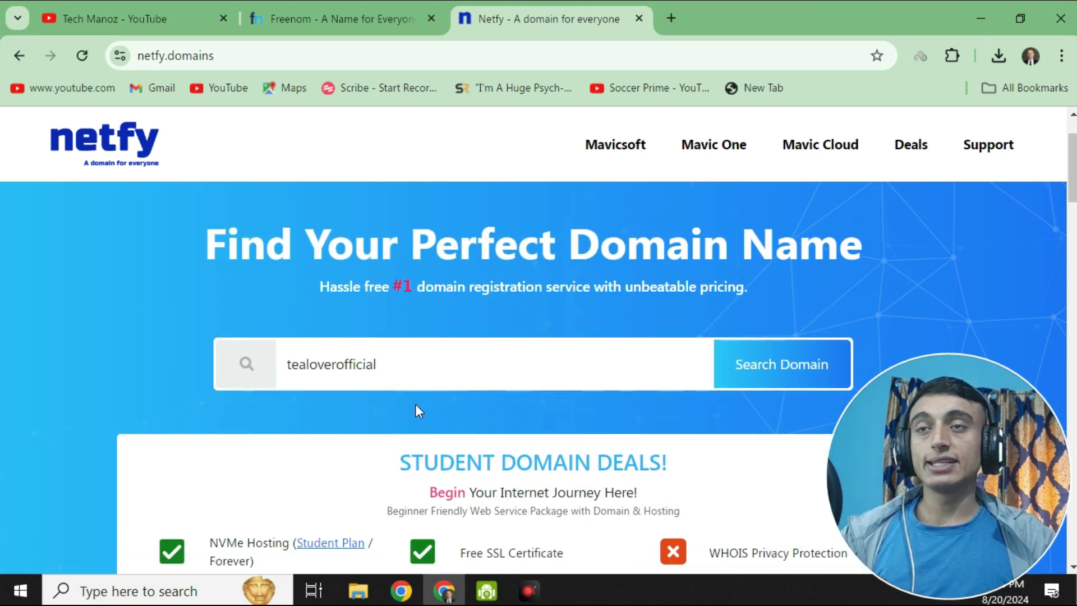
# - Examine the features included in the Student Domain Deals package offered for tealoverofficial
pyautogui.moveTo(376, 370); pyautogui.dragTo(250, 365)
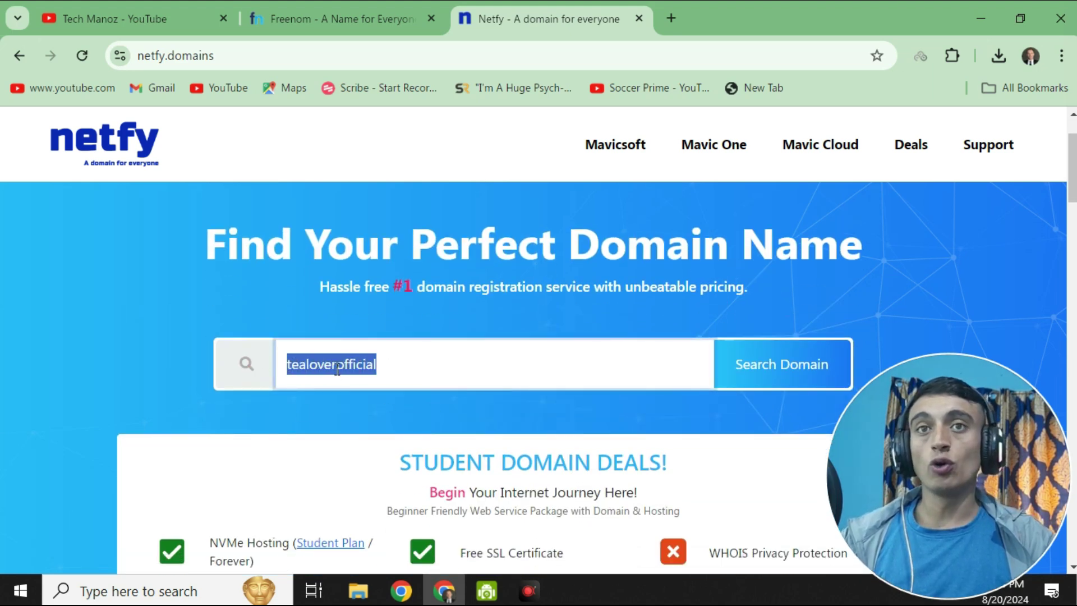
pyautogui.scroll(-5, 519, 255)
pyautogui.scroll(3, 517, 269)
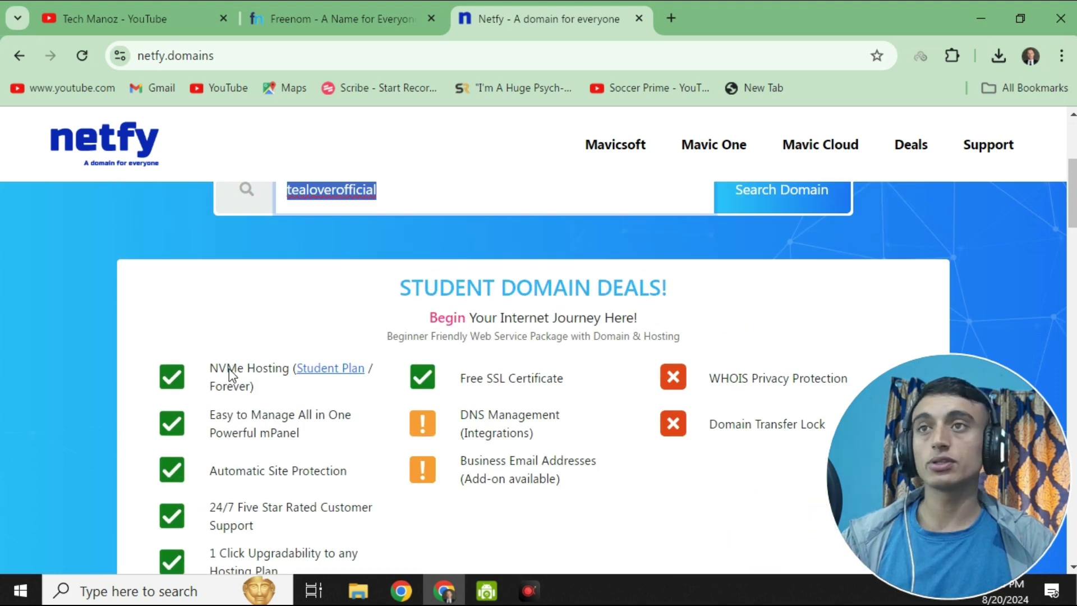
pyautogui.moveTo(210, 474); pyautogui.dragTo(379, 476)
pyautogui.scroll(-2, 290, 449)
pyautogui.scroll(2, 240, 422)
pyautogui.click(249, 328)
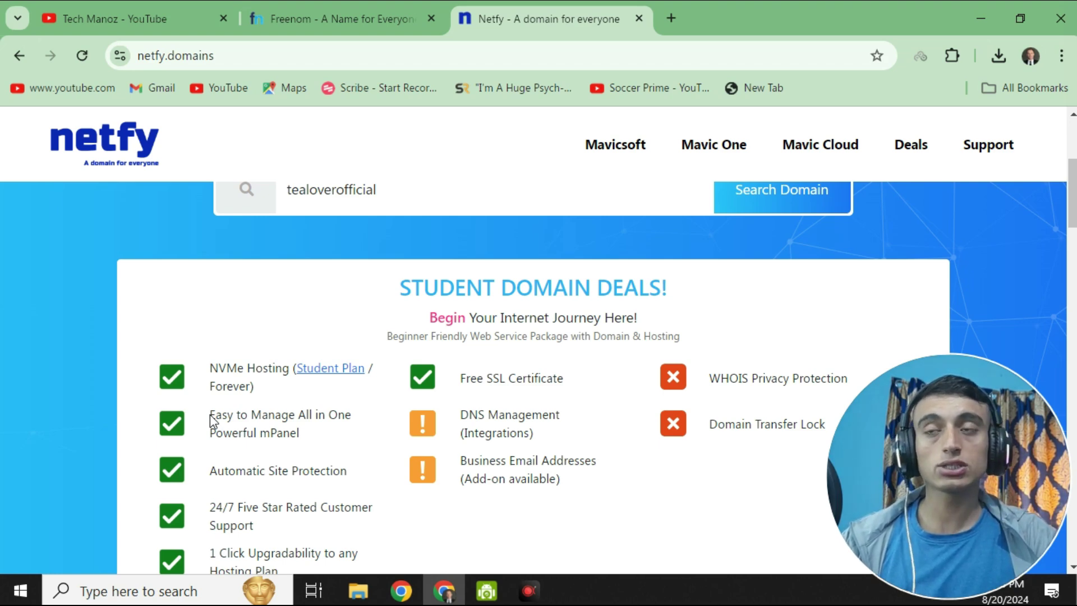
pyautogui.scroll(-2, 219, 422)
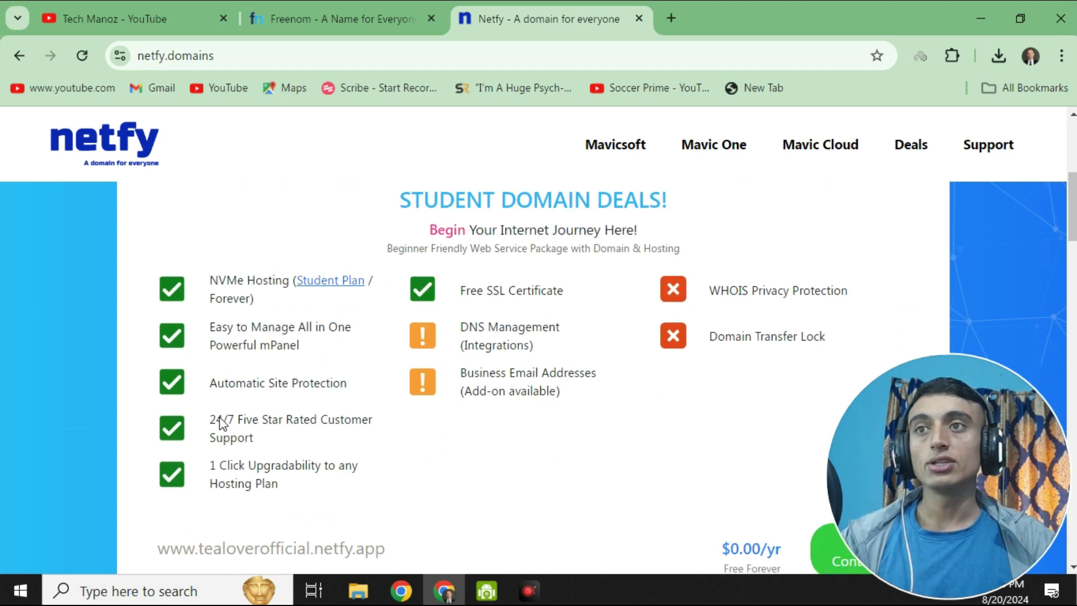
# - Look over the remaining Student Domain Deals features, such as automatic site protection, and the free tealoverofficial domains offered beneath them
pyautogui.moveTo(213, 397); pyautogui.dragTo(354, 388)
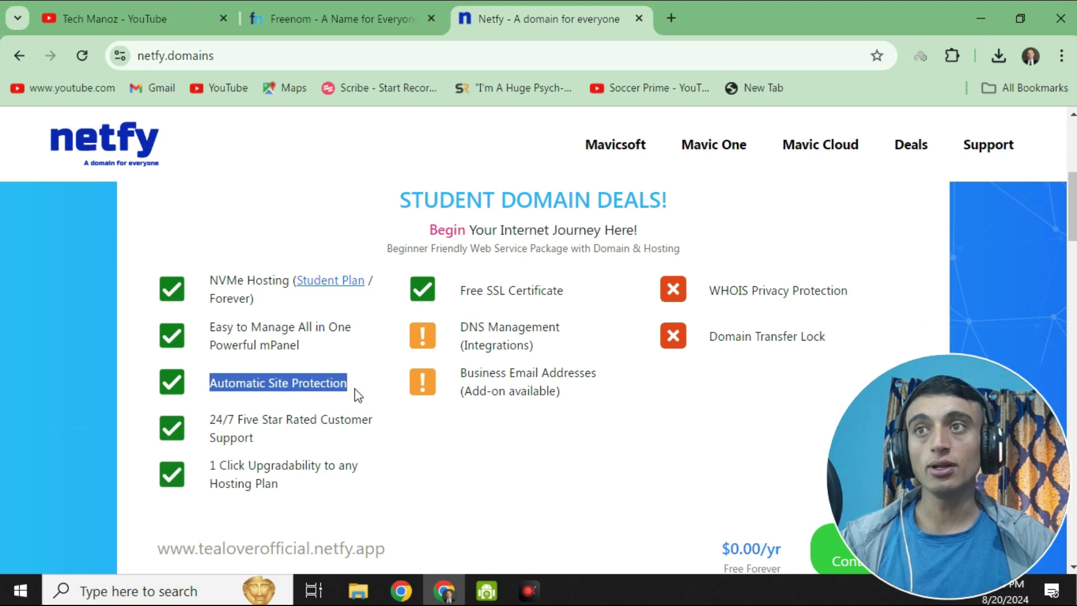
pyautogui.scroll(-2, 298, 395)
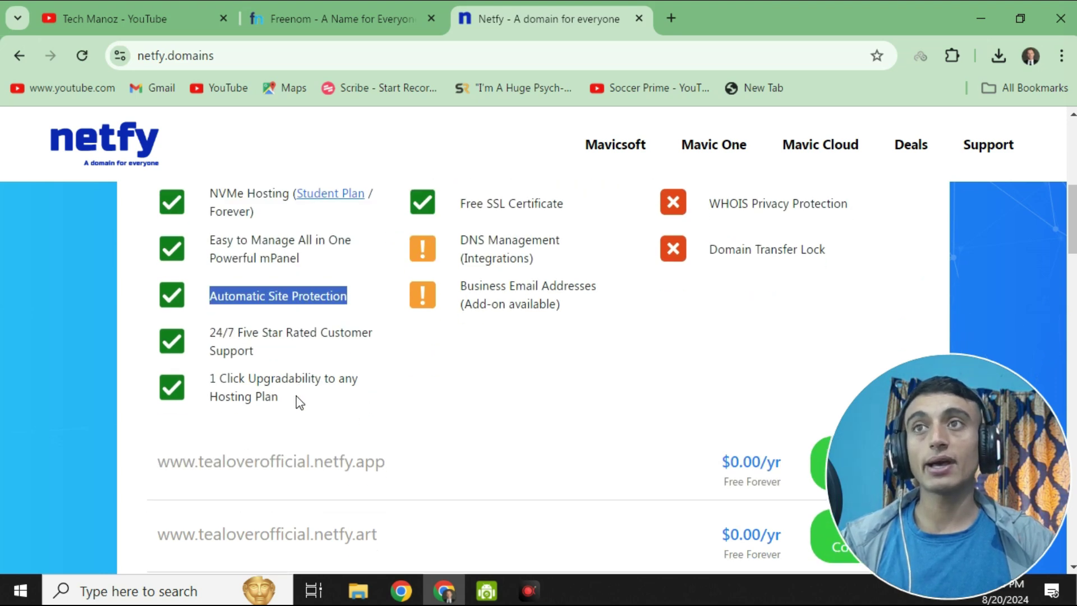
pyautogui.click(300, 402)
pyautogui.scroll(4, 481, 377)
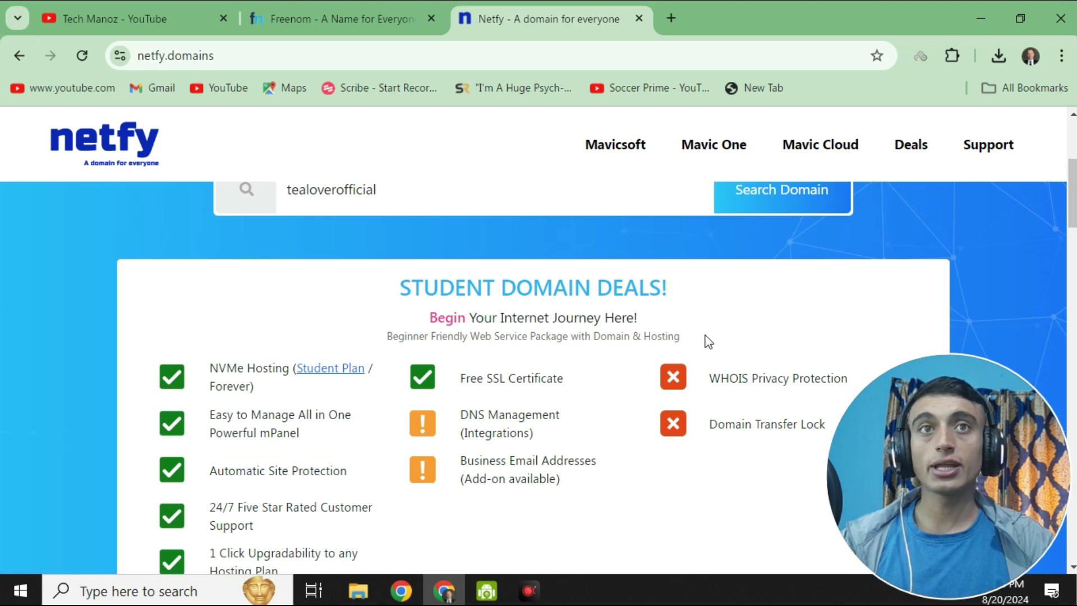
pyautogui.scroll(-6, 549, 313)
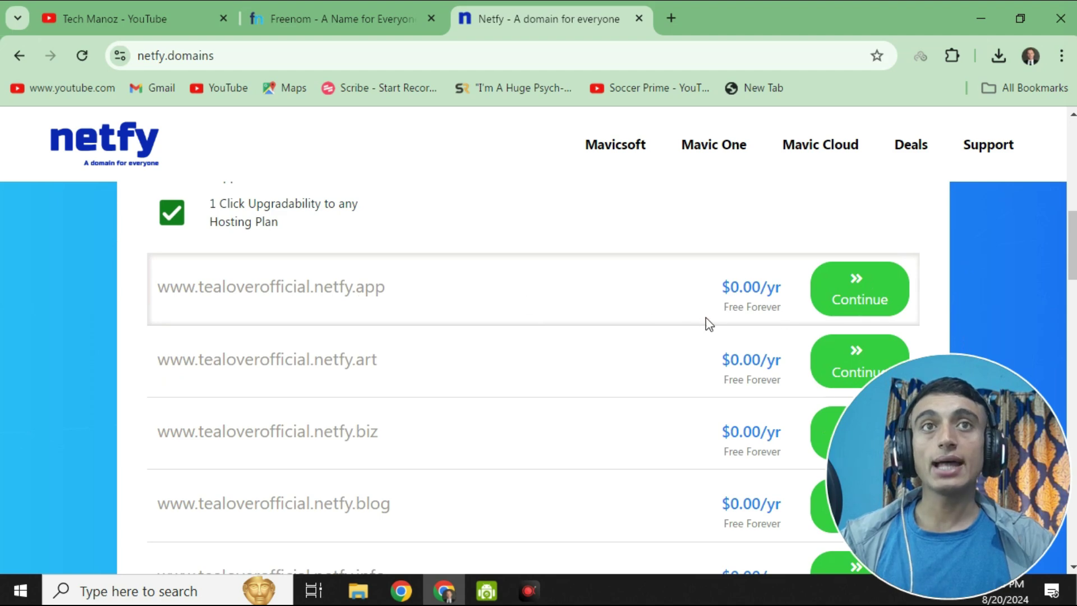
pyautogui.scroll(-3, 723, 310)
pyautogui.scroll(-5, 723, 310)
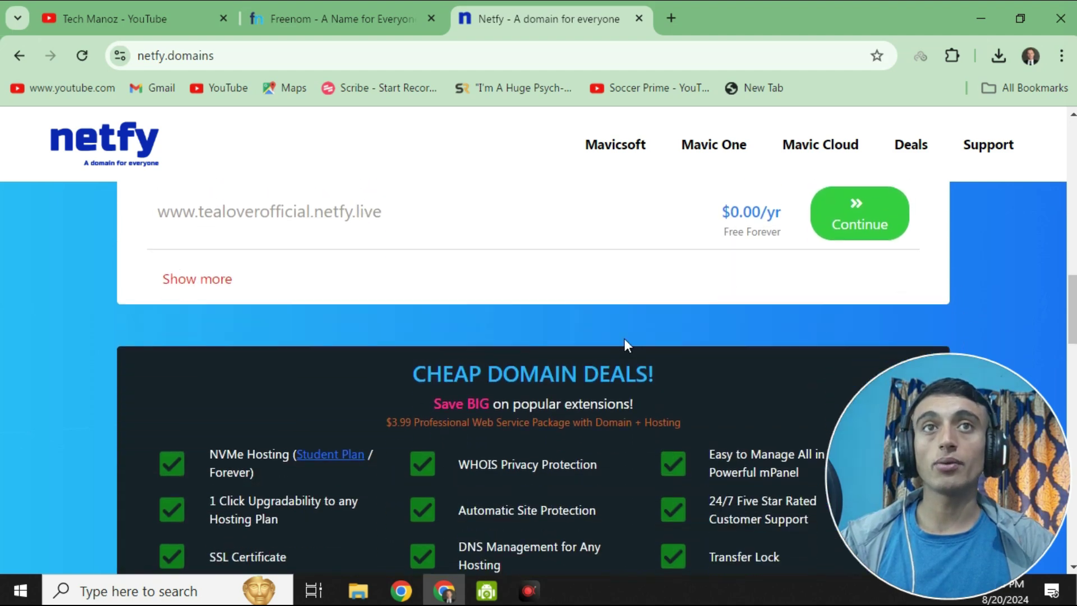
pyautogui.scroll(3, 624, 343)
pyautogui.scroll(-3, 462, 337)
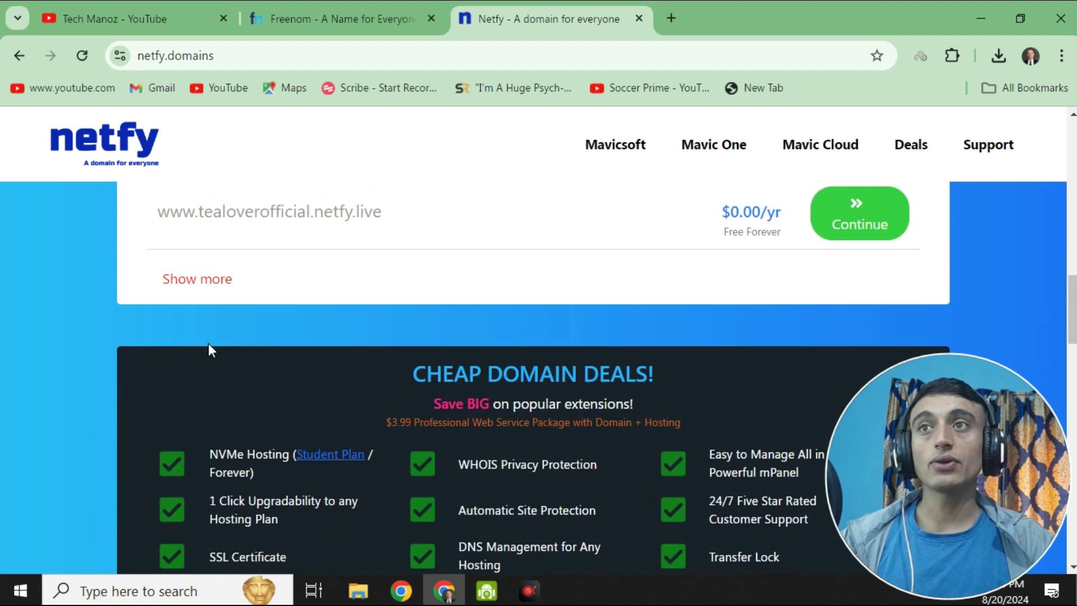
# - Expand the list of free student domains for tealoverofficial and look through all the offered addresses
pyautogui.click(204, 291)
pyautogui.scroll(-5, 399, 309)
pyautogui.scroll(-1, 443, 286)
pyautogui.scroll(4, 488, 280)
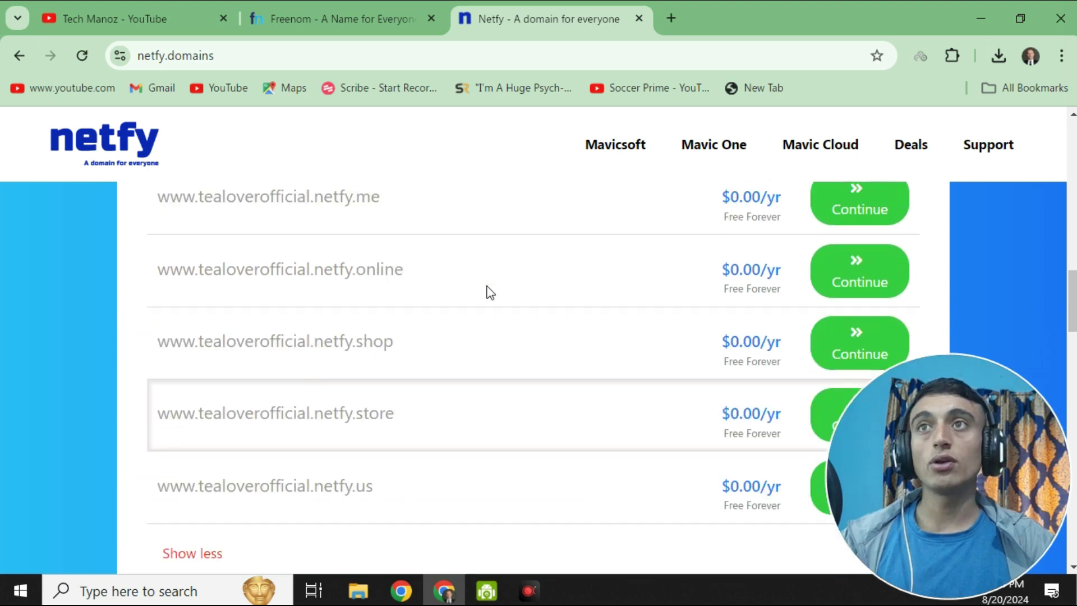
pyautogui.scroll(2, 370, 504)
pyautogui.scroll(9, 366, 474)
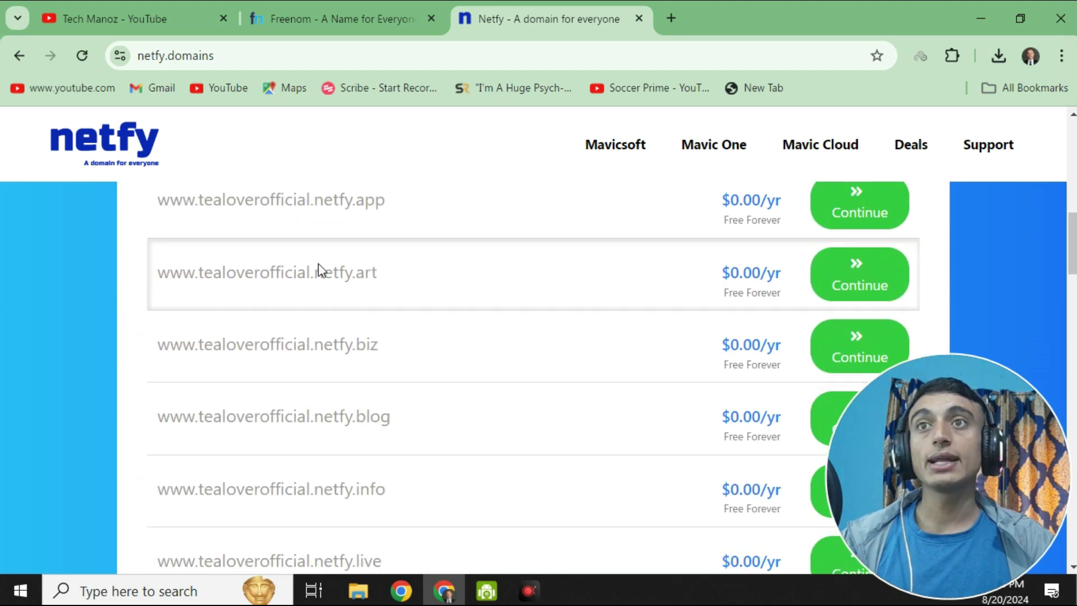
pyautogui.scroll(-3, 357, 414)
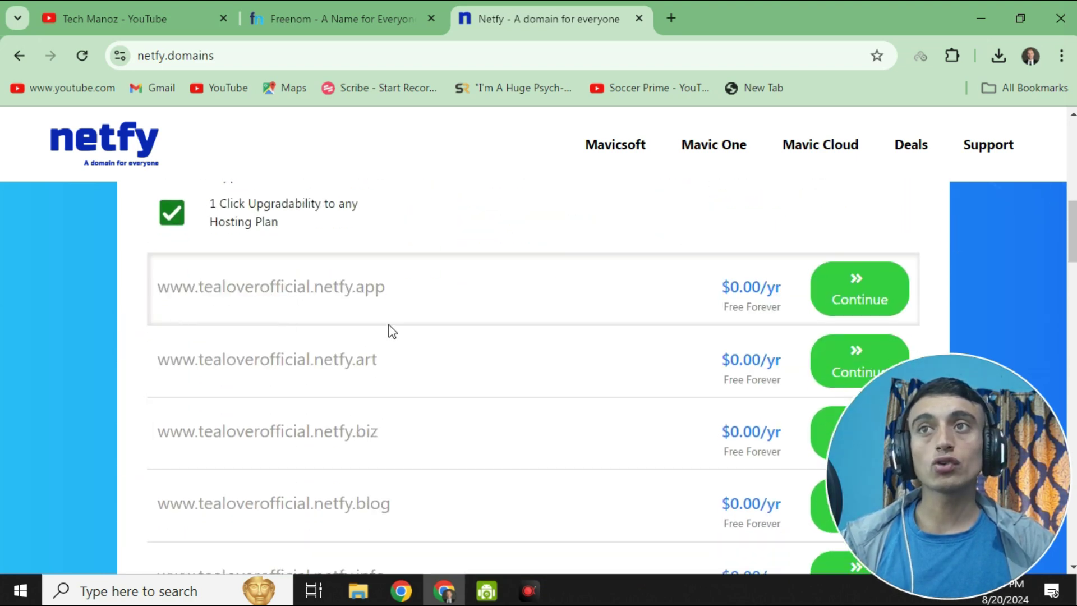
pyautogui.scroll(-3, 425, 353)
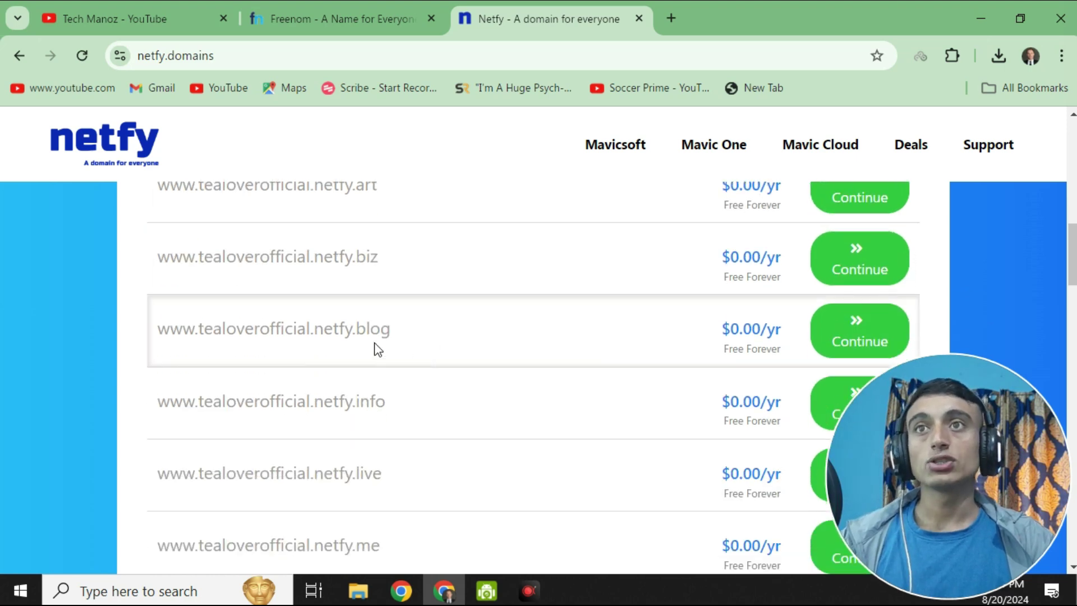
# - Compare the extensions of the free tealoverofficial domains, including .blog, .biz, .art, .info, .me, .online and .app
pyautogui.moveTo(352, 328); pyautogui.dragTo(404, 323)
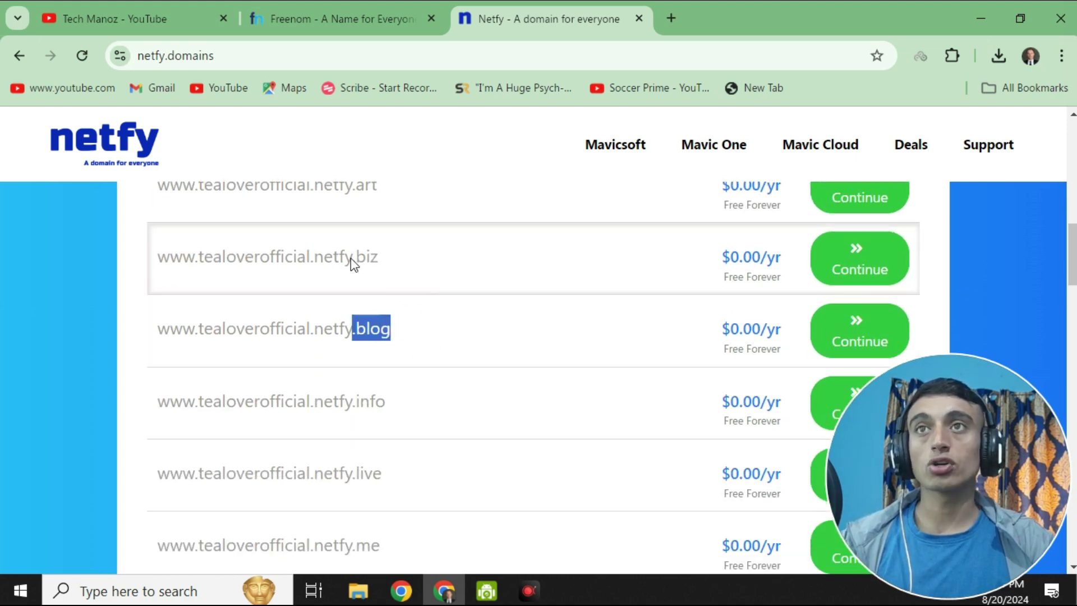
pyautogui.moveTo(351, 258); pyautogui.dragTo(391, 262)
pyautogui.moveTo(351, 185); pyautogui.dragTo(399, 185)
pyautogui.moveTo(355, 401); pyautogui.dragTo(399, 402)
pyautogui.scroll(-3, 353, 374)
pyautogui.click(390, 325)
pyautogui.moveTo(351, 371); pyautogui.dragTo(430, 381)
pyautogui.moveTo(351, 445); pyautogui.dragTo(469, 447)
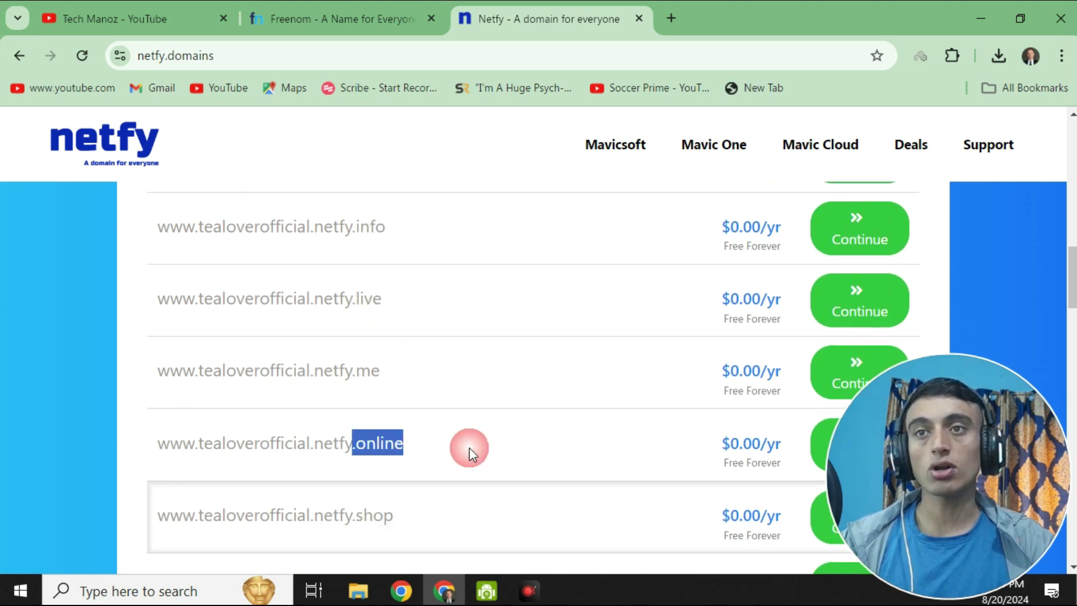
pyautogui.scroll(6, 488, 413)
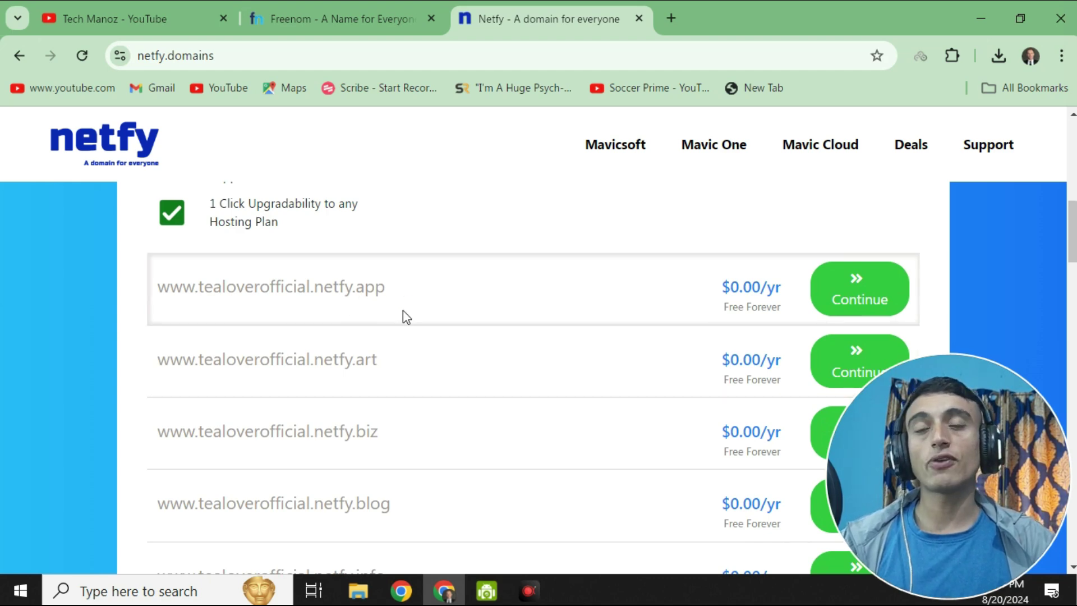
pyautogui.scroll(2, 425, 365)
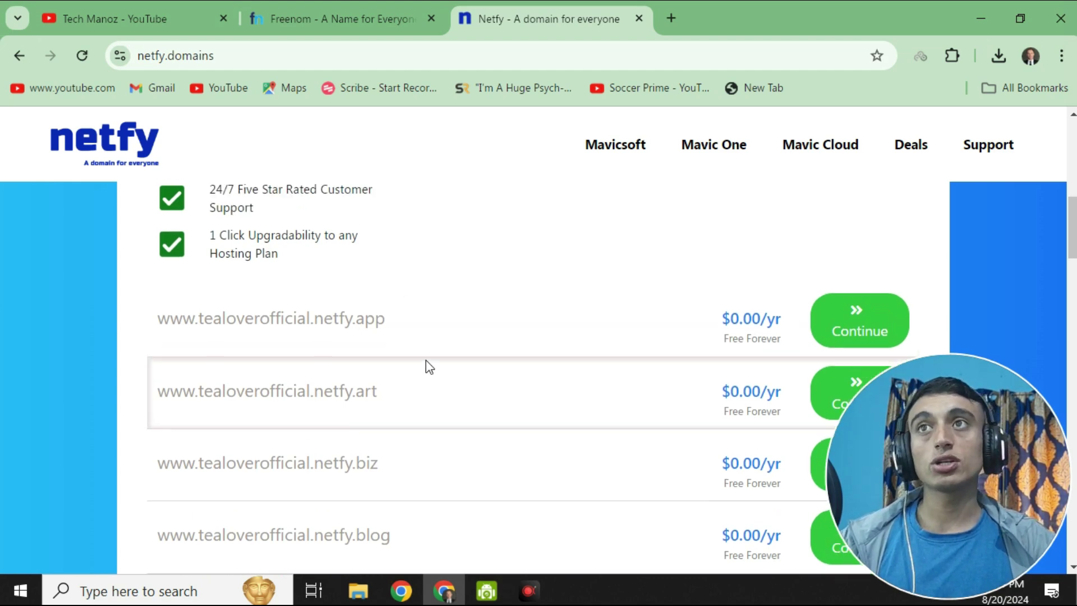
pyautogui.moveTo(426, 375); pyautogui.dragTo(161, 379)
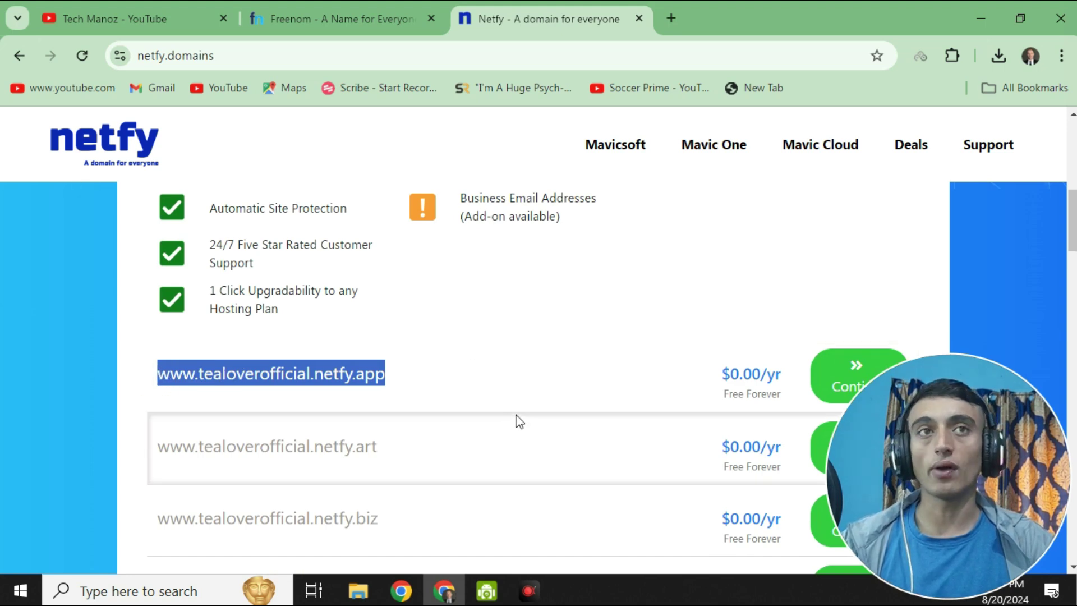
pyautogui.scroll(-2, 502, 365)
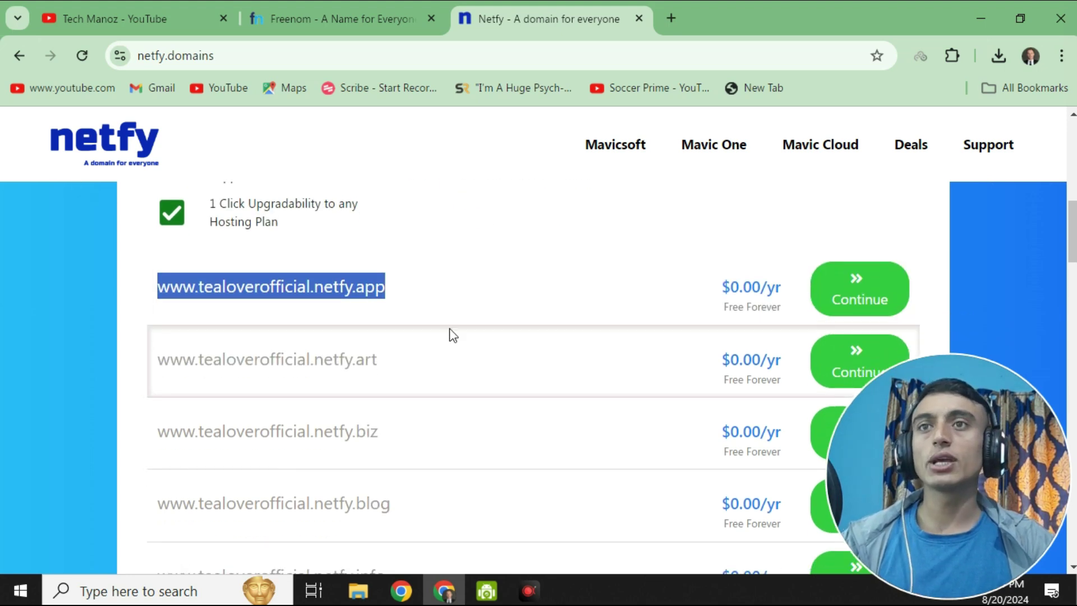
pyautogui.scroll(-8, 453, 335)
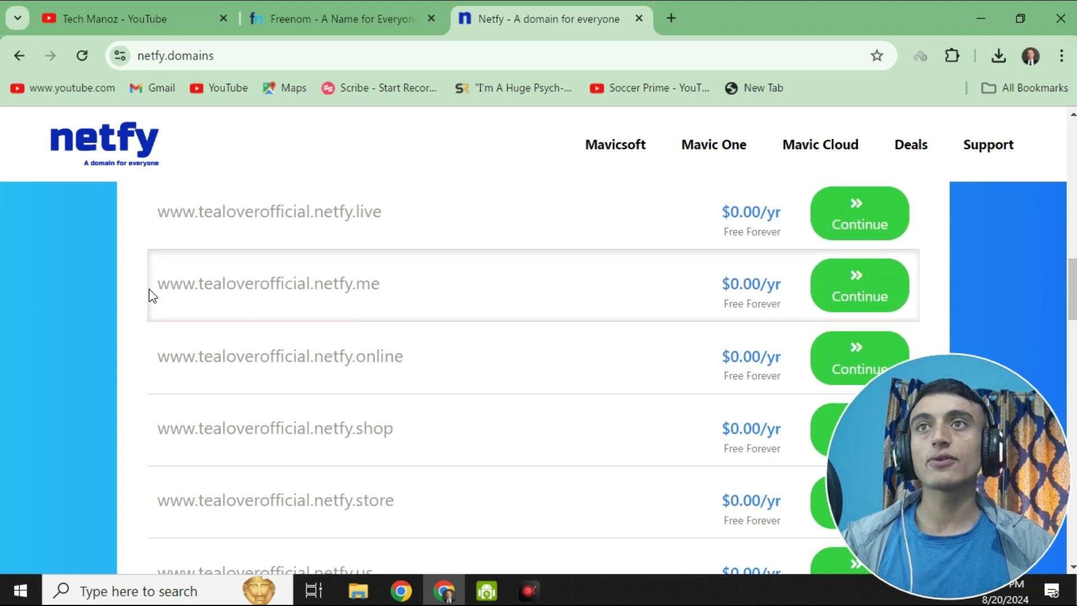
pyautogui.moveTo(151, 295); pyautogui.dragTo(424, 287)
pyautogui.click(846, 295)
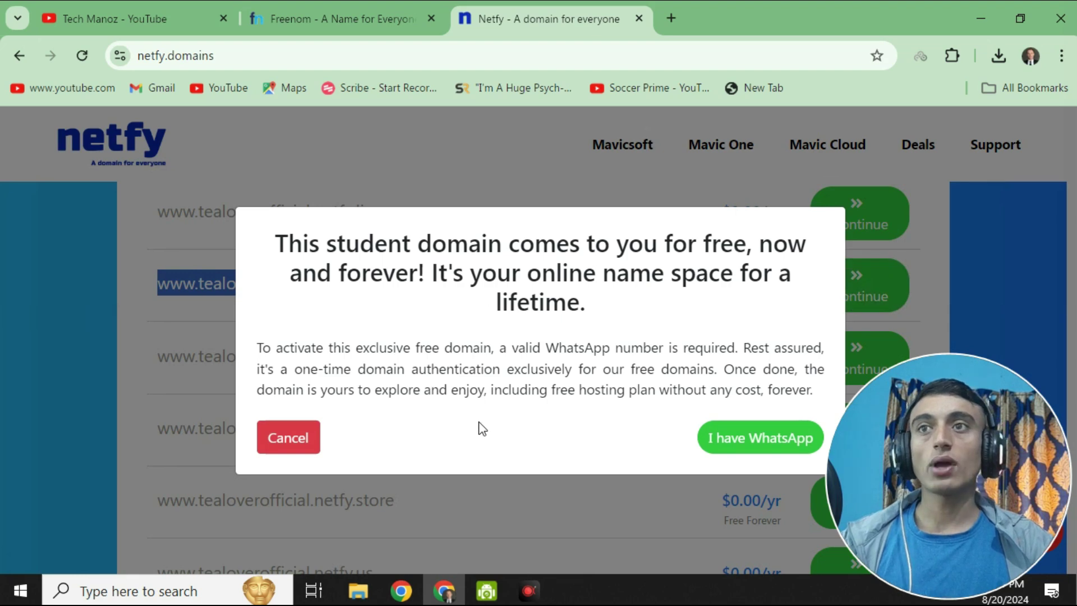
pyautogui.click(732, 440)
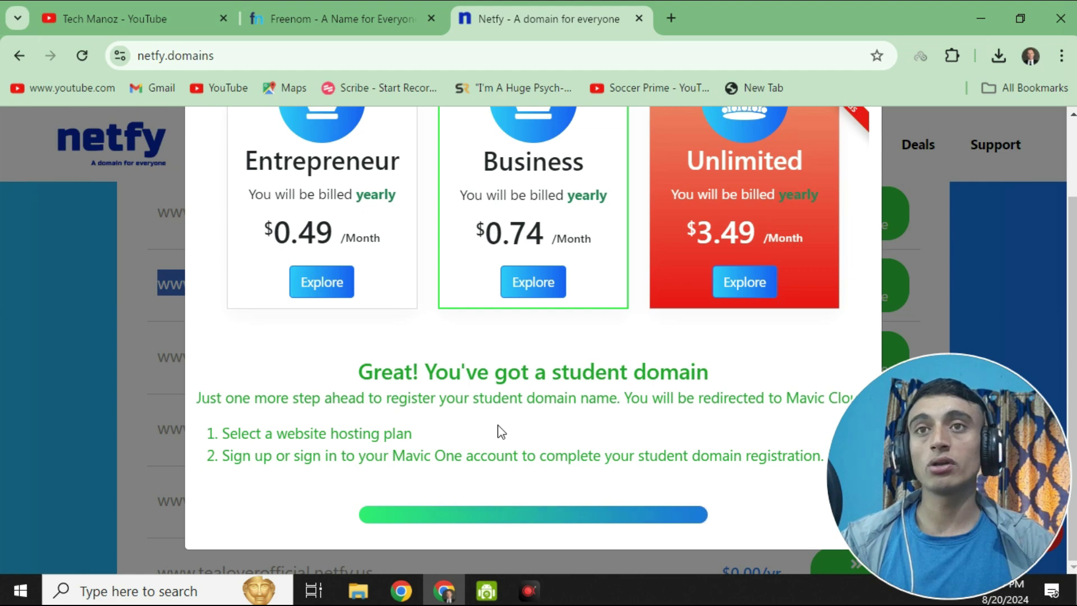
pyautogui.scroll(-1, 524, 414)
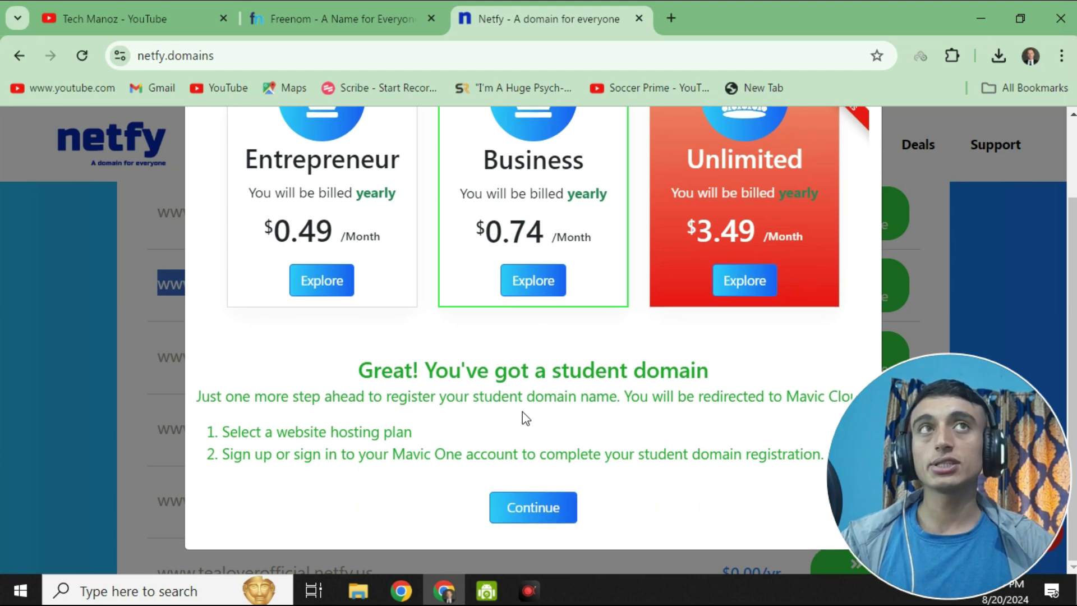
pyautogui.click(517, 511)
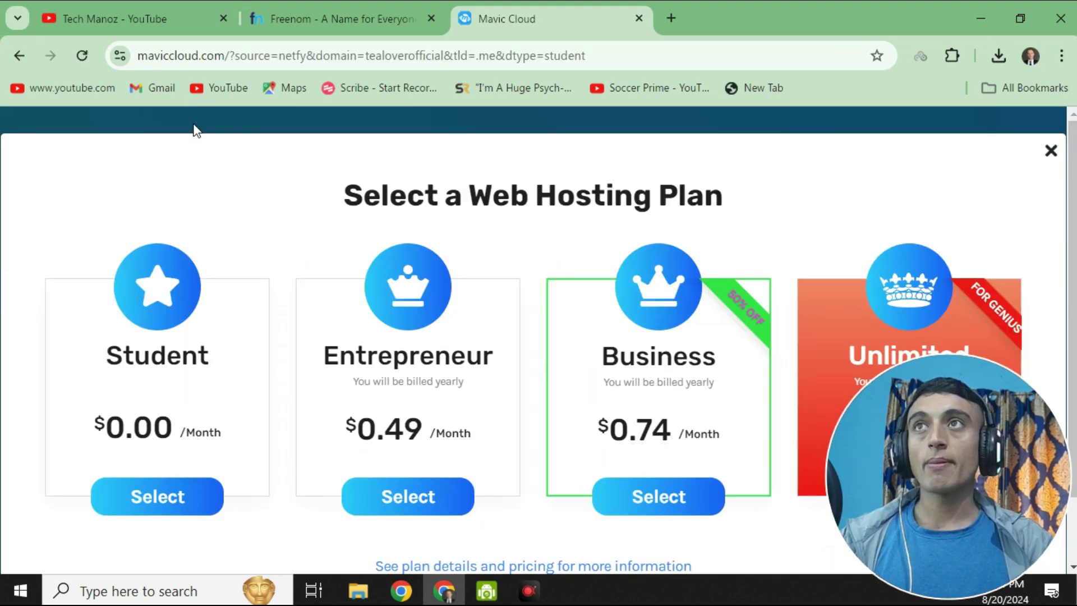
# - Select the Student web hosting plan at $0.00 per month for the domain
pyautogui.scroll(-1, 302, 231)
pyautogui.moveTo(92, 295); pyautogui.dragTo(221, 288)
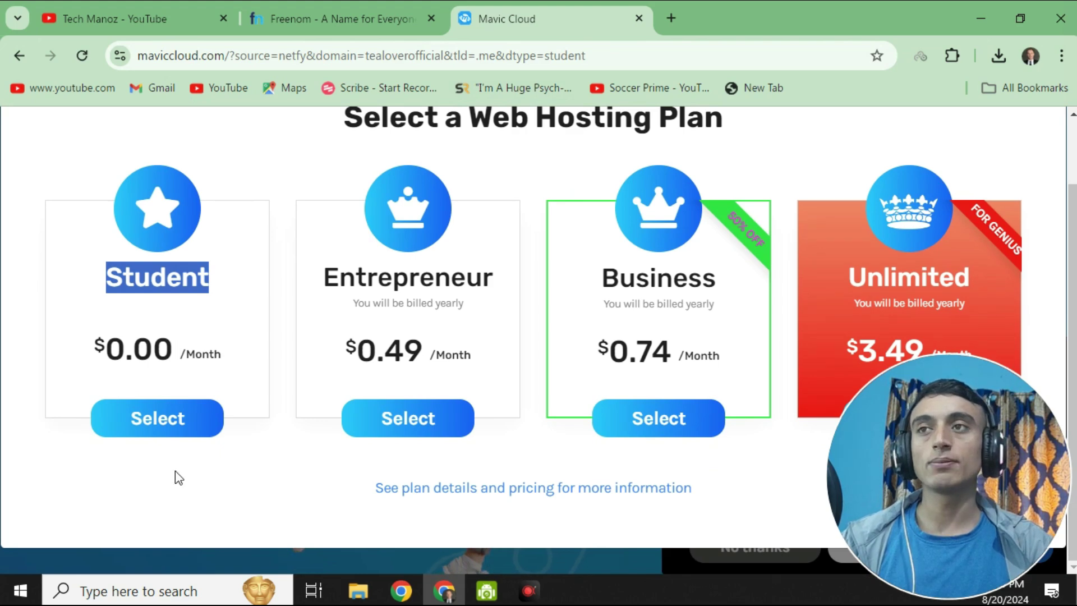
pyautogui.click(165, 428)
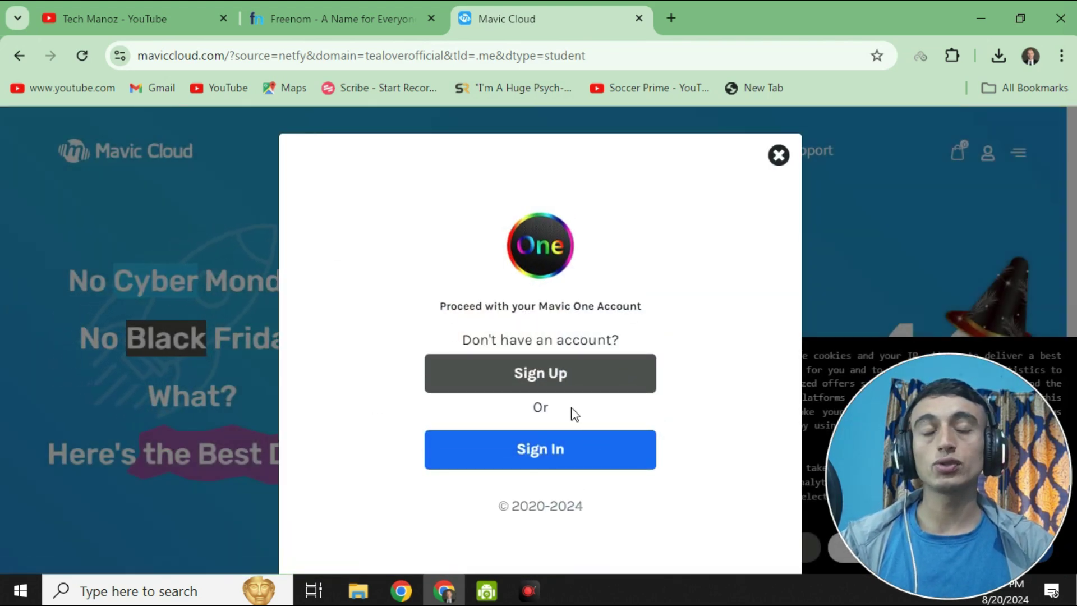
# - Start signing up for a new Mavic One account and agree to its privacy policy
pyautogui.click(549, 374)
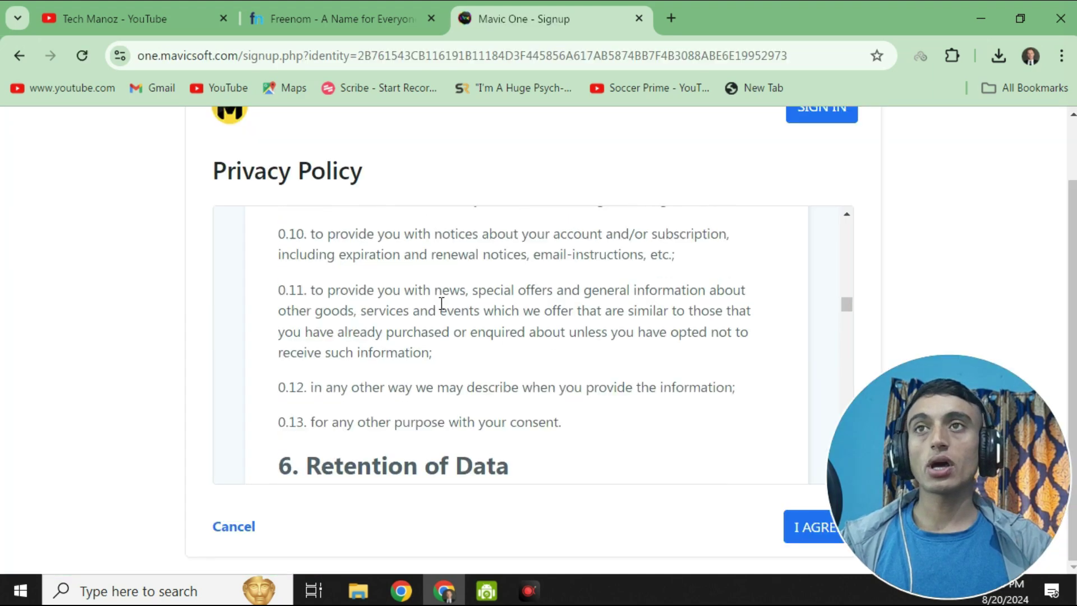
pyautogui.scroll(-10, 441, 304)
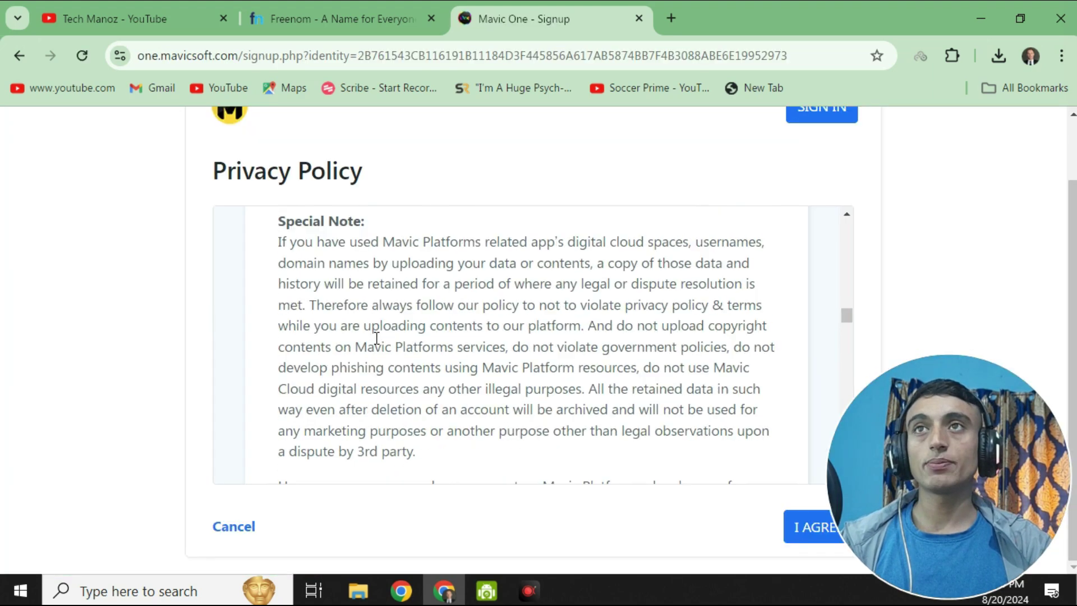
pyautogui.click(791, 533)
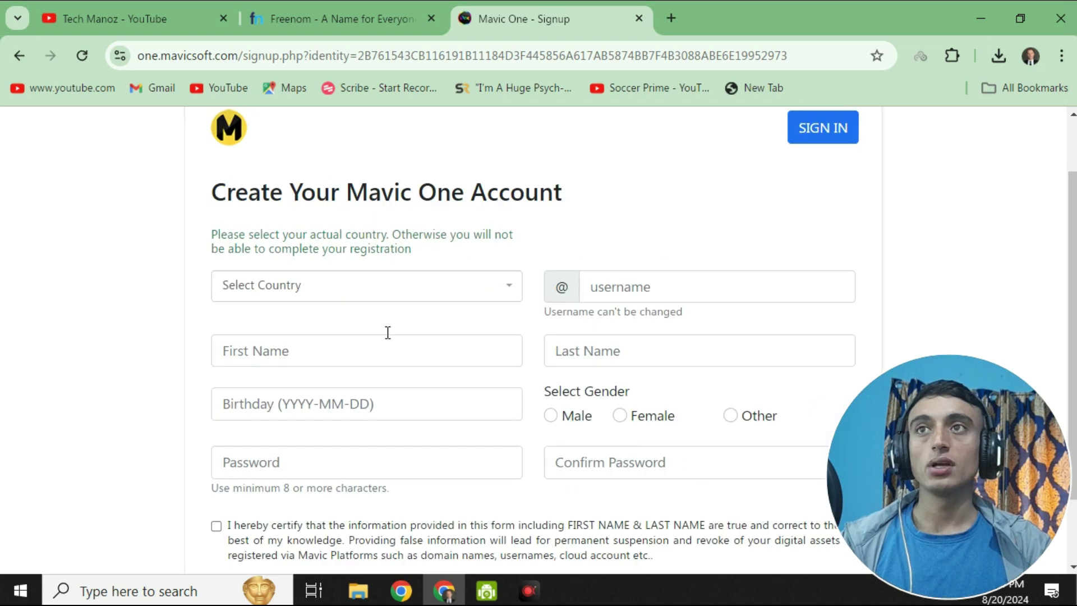
pyautogui.click(335, 289)
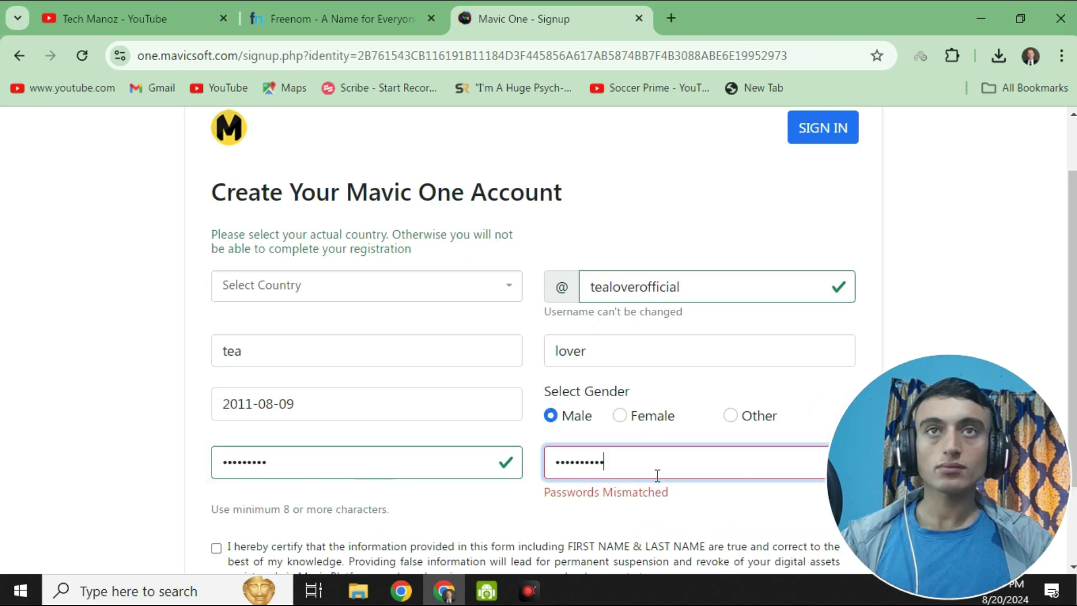
pyautogui.click(122, 337)
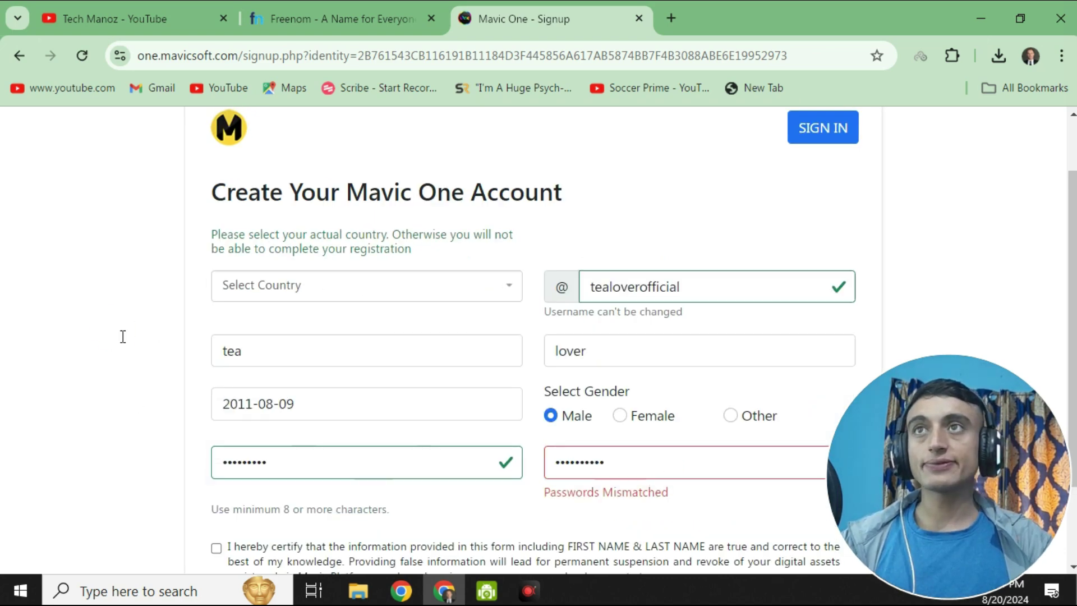
pyautogui.click(320, 303)
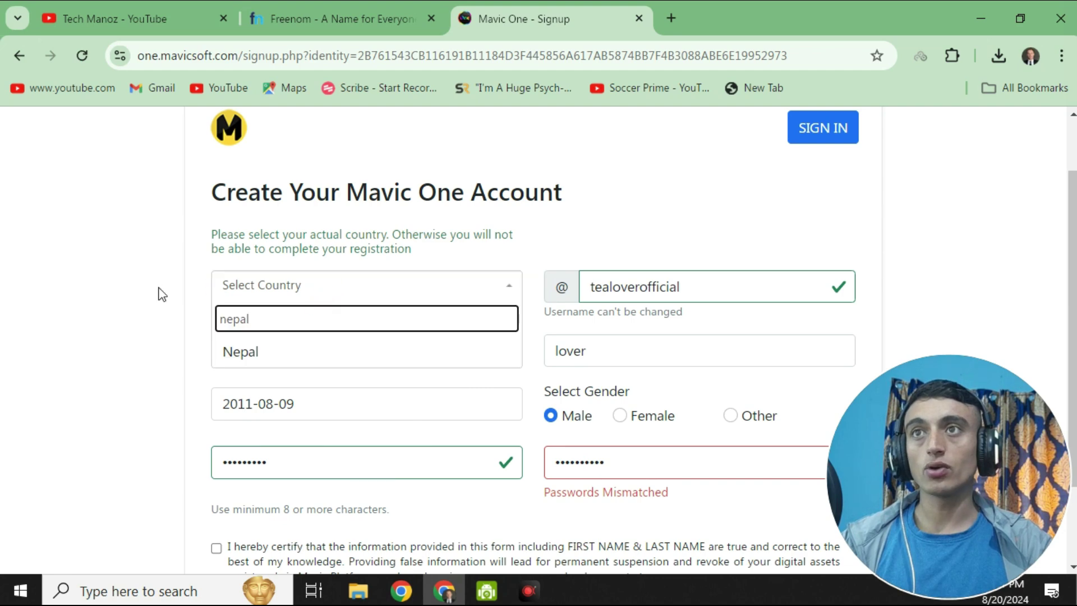
pyautogui.click(112, 293)
# - Replace the mismatched entry in the confirmation field with the account password
pyautogui.scroll(-1, 694, 392)
pyautogui.scroll(-1, 694, 391)
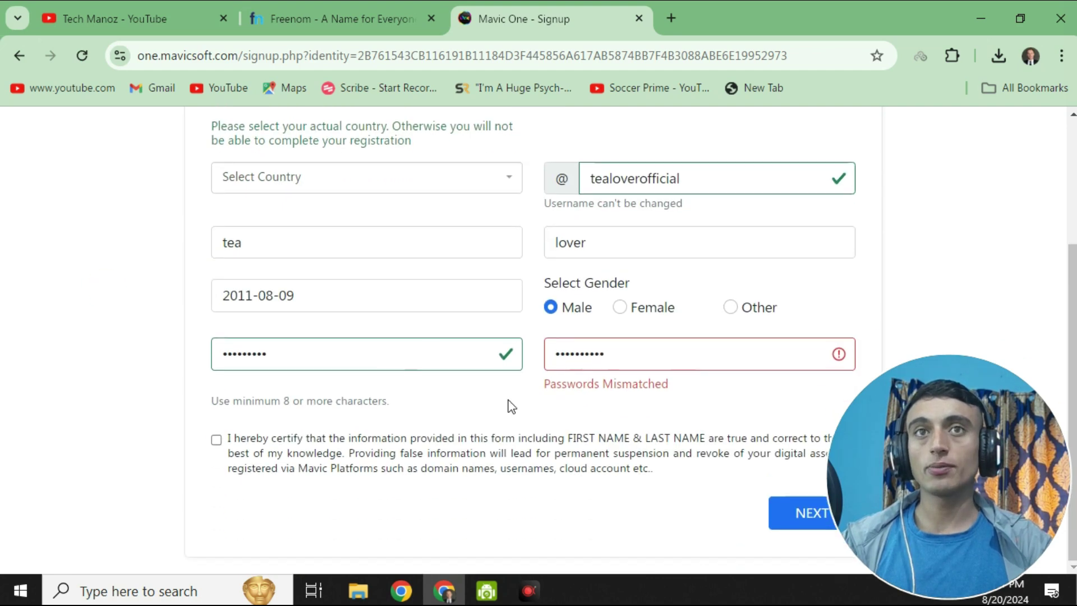
pyautogui.doubleClick(681, 358)
pyautogui.hotkey('ctrl', 'v')
# - Try to proceed with the account form, and set its required country to Nepal
pyautogui.scroll(3, 227, 301)
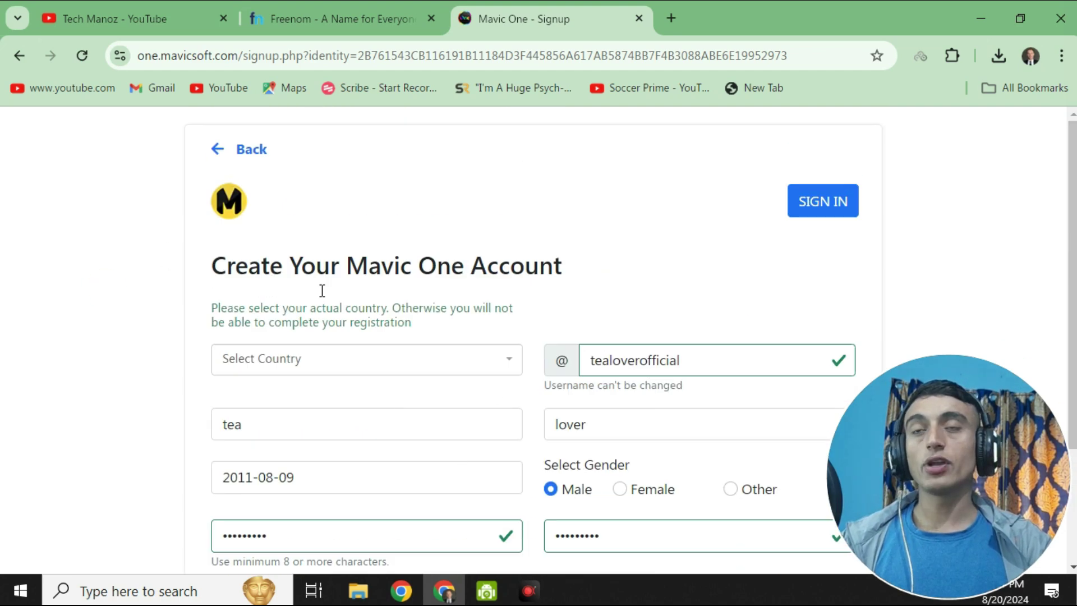
pyautogui.scroll(-3, 465, 202)
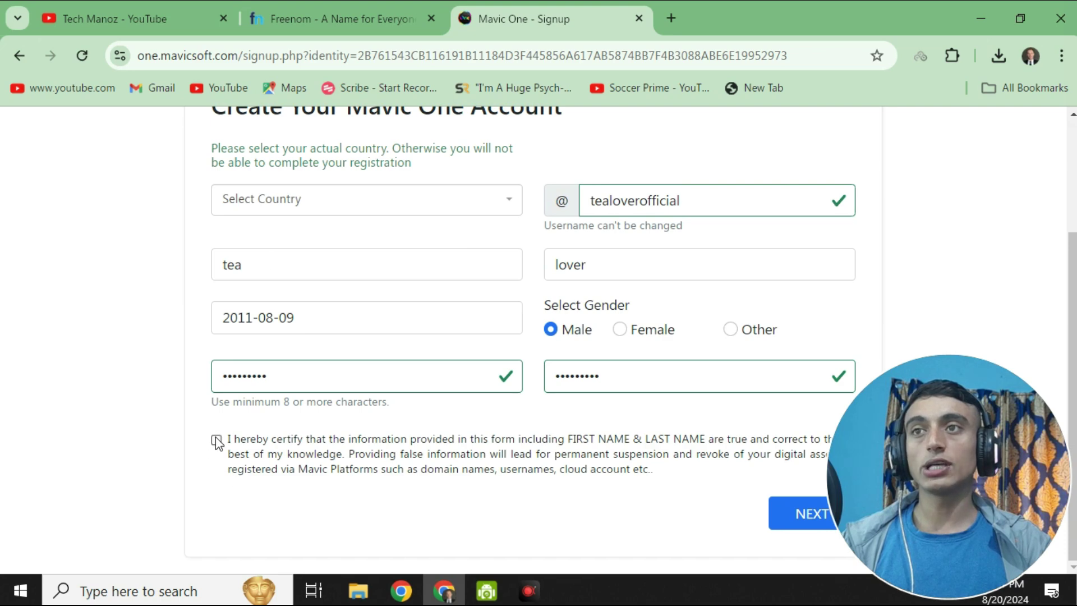
pyautogui.click(781, 518)
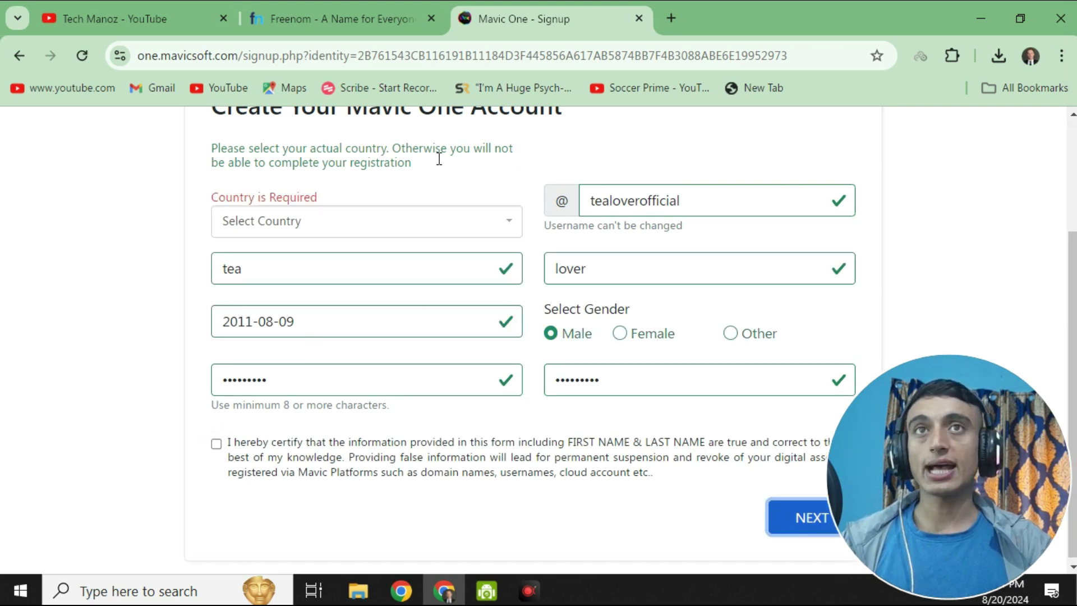
pyautogui.click(318, 221)
pyautogui.write('nepal')
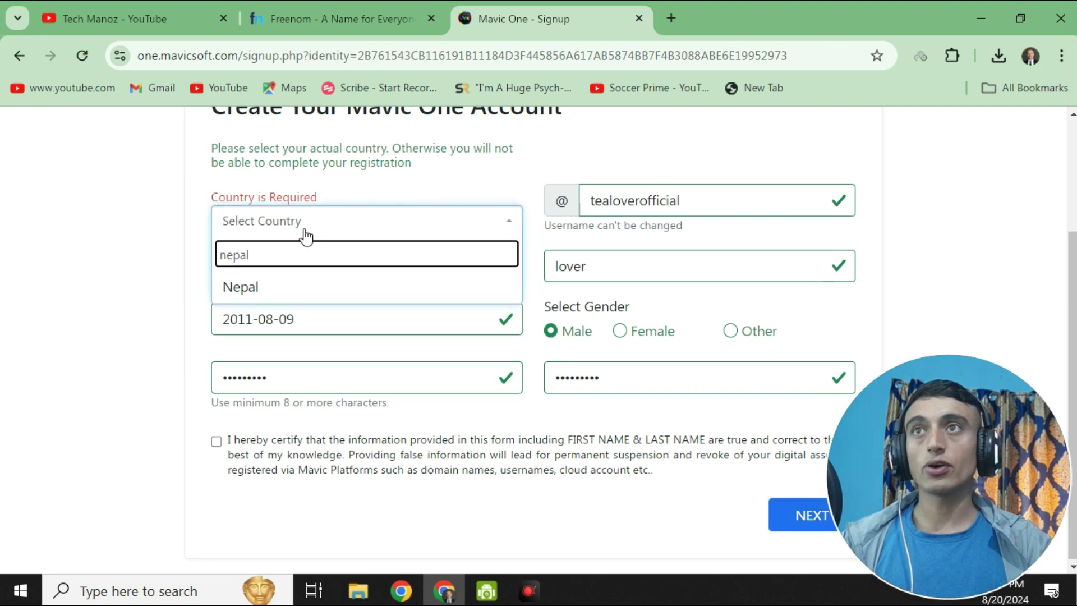
pyautogui.click(263, 285)
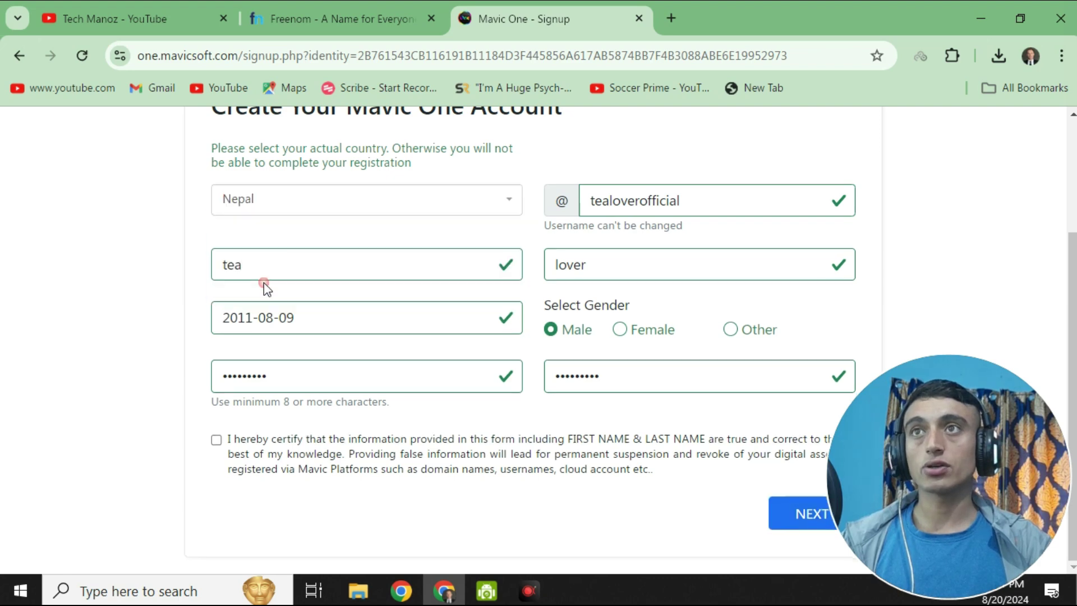
# - Submit the account details, then provide a Gmail address as the account email and request its verification code
pyautogui.click(790, 516)
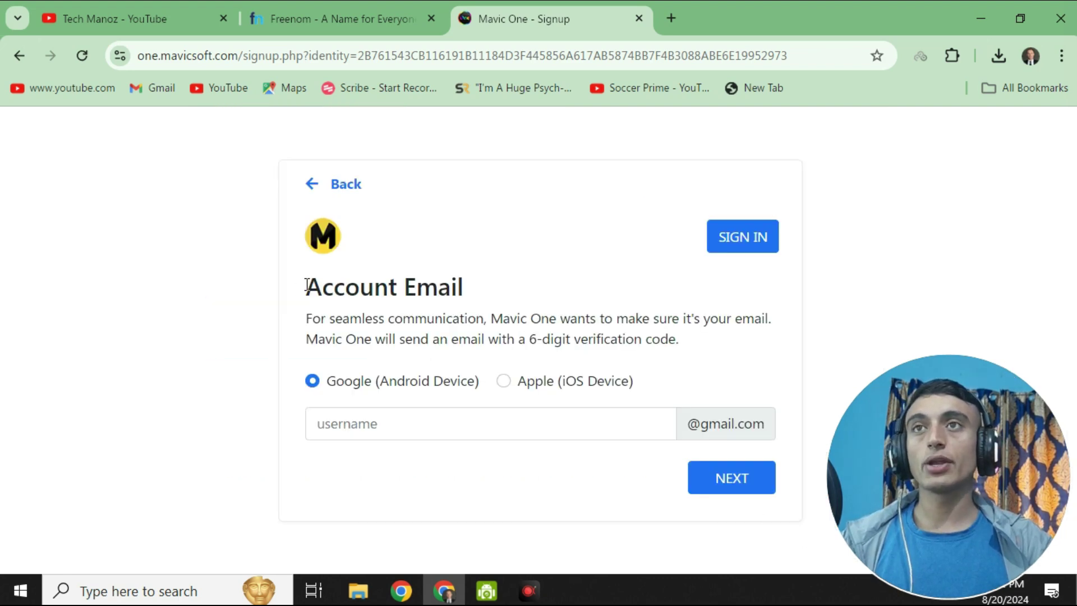
pyautogui.moveTo(306, 284); pyautogui.dragTo(549, 290)
pyautogui.click(555, 269)
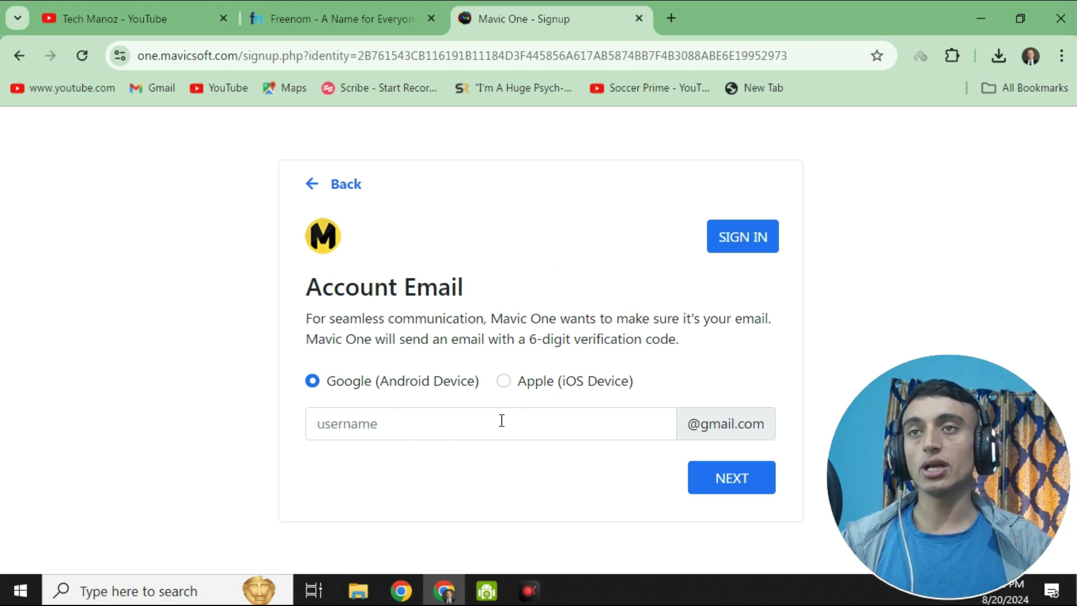
pyautogui.click(440, 435)
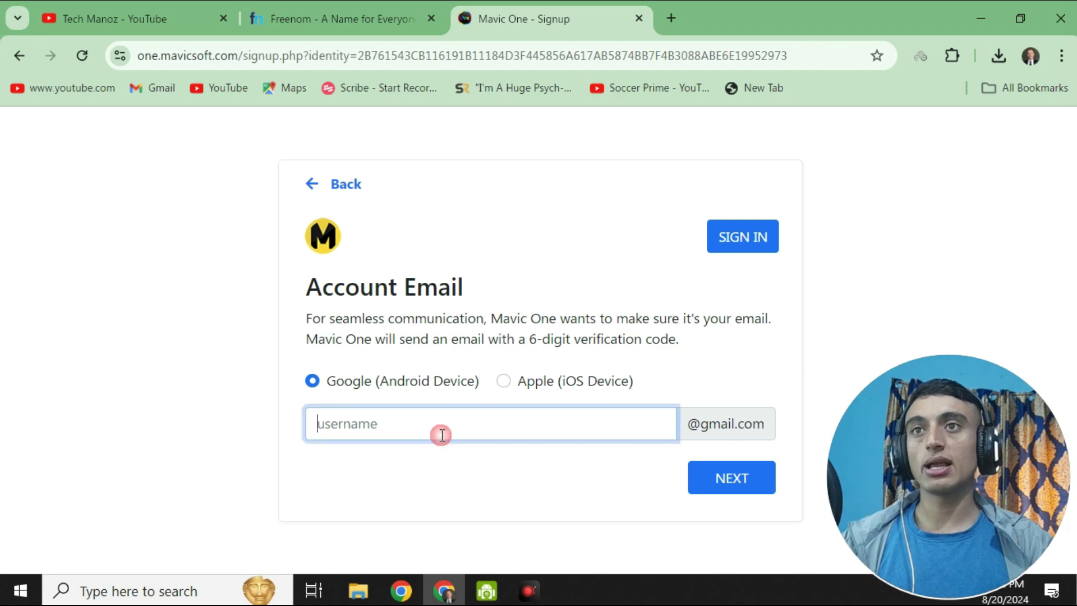
pyautogui.click(614, 473)
pyautogui.moveTo(687, 421); pyautogui.dragTo(764, 423)
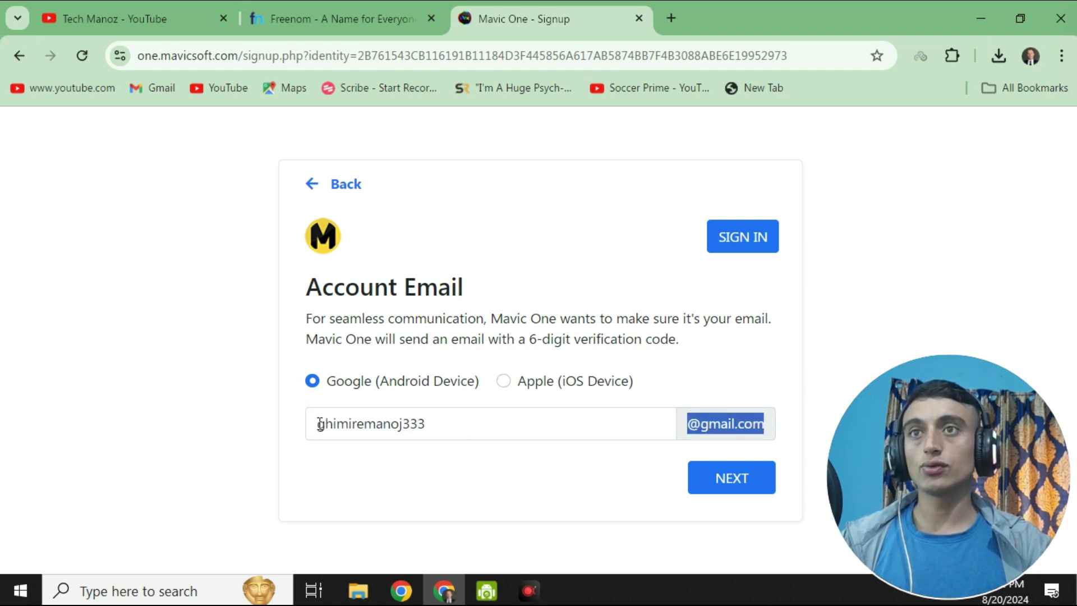
pyautogui.click(735, 486)
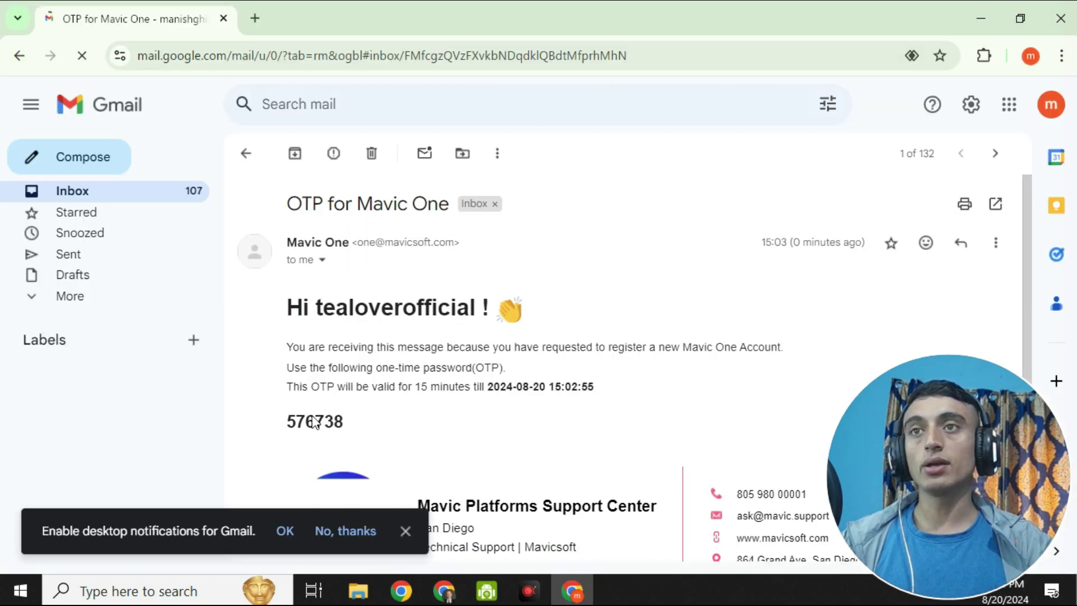
# - Verify the account email with the one-time code copied from the Gmail message, passing the human check and trusting this device
pyautogui.doubleClick(302, 427)
pyautogui.rightClick(331, 424)
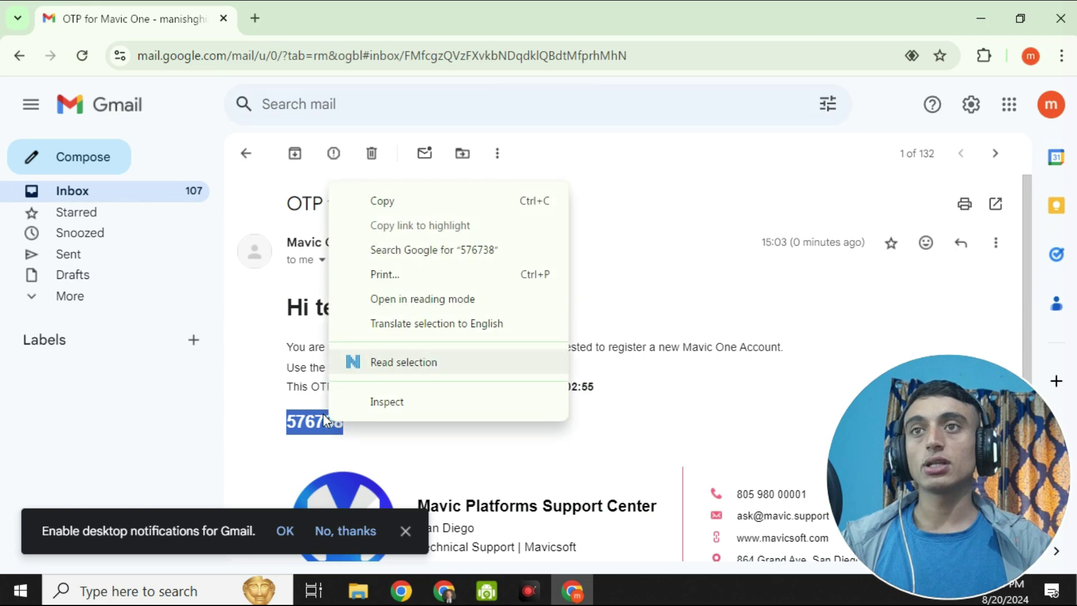
pyautogui.click(381, 214)
pyautogui.click(966, 17)
pyautogui.rightClick(356, 368)
pyautogui.click(402, 217)
pyautogui.scroll(-1, 463, 398)
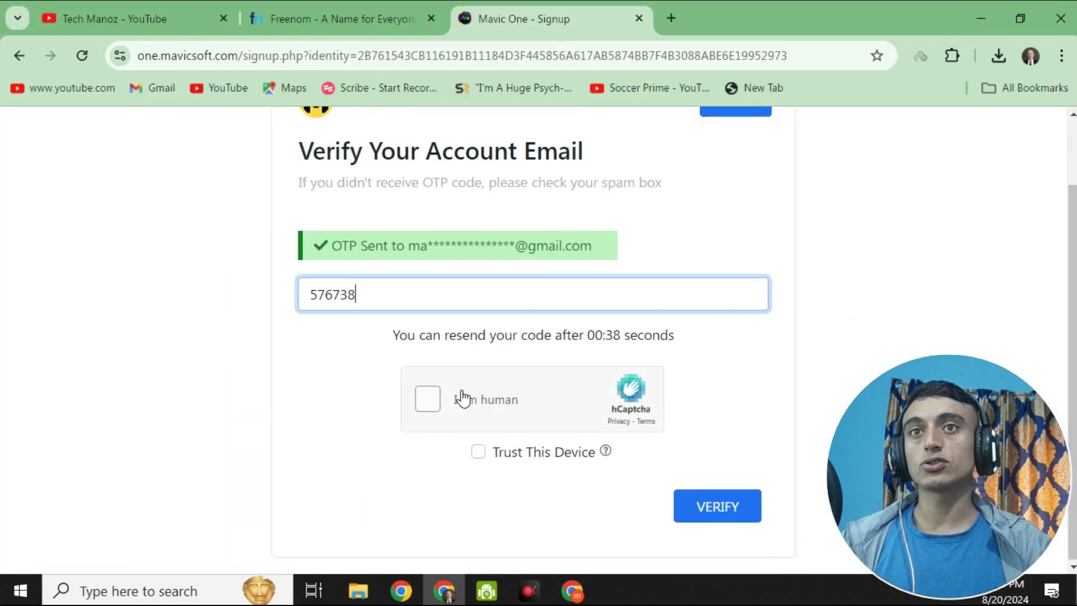
pyautogui.click(428, 403)
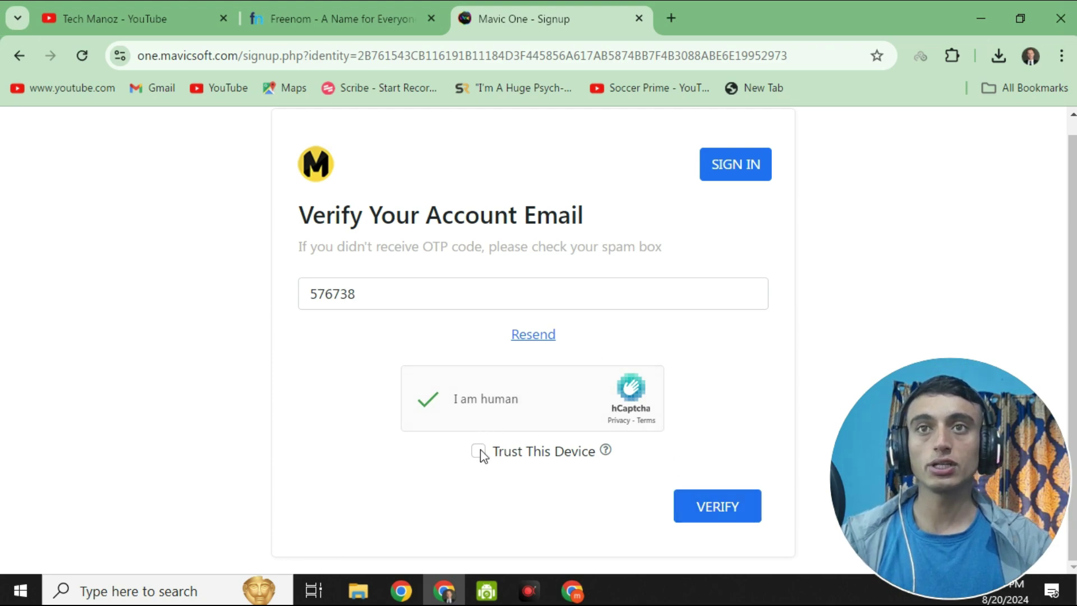
pyautogui.click(710, 507)
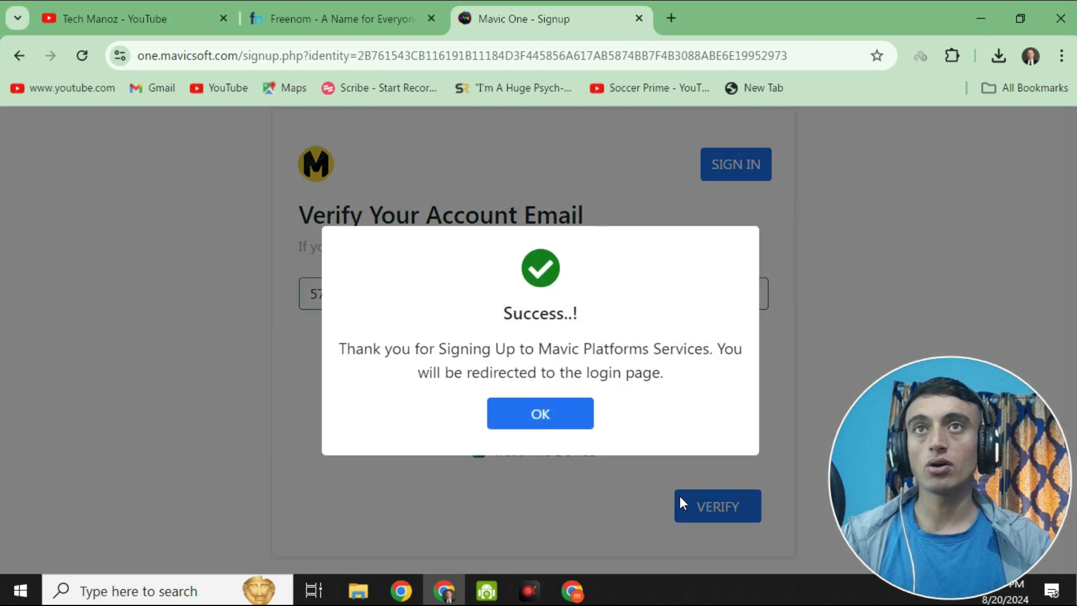
# - Sign in to the new Mavic One account as tealoverofficial and allow Mavic Cloud to view and manage its data
pyautogui.click(569, 407)
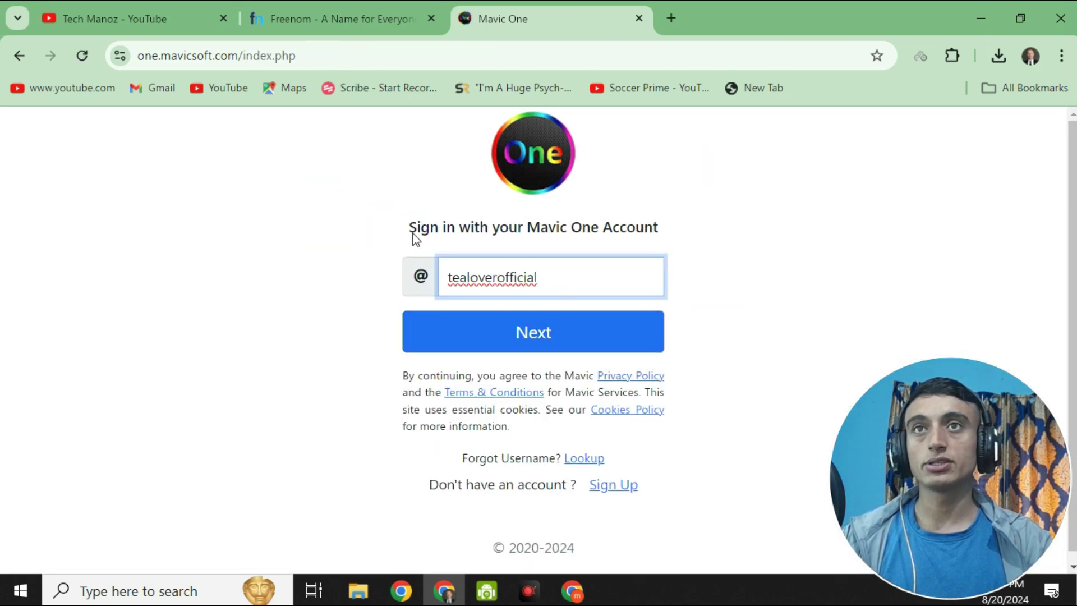
pyautogui.click(572, 329)
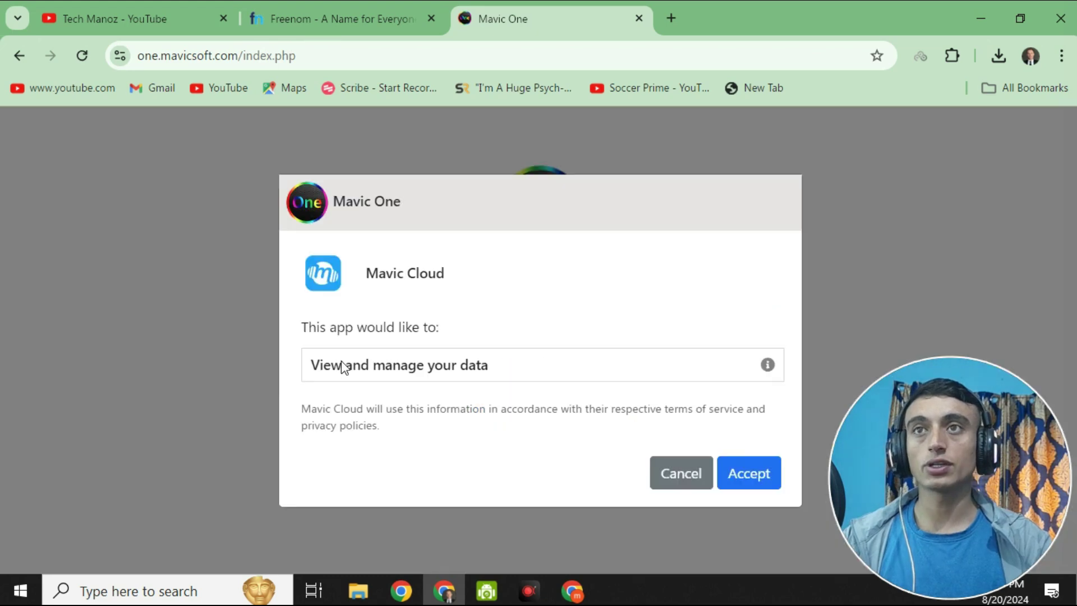
pyautogui.click(746, 482)
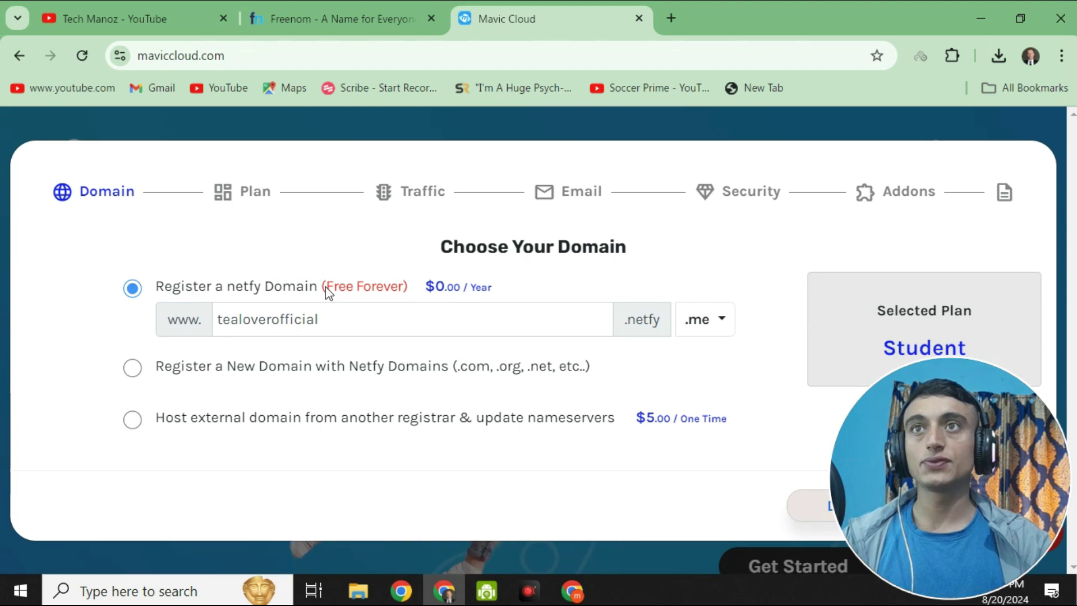
# - Proceed with the free tealoverofficial.netfy.me domain and agree to the Domain & Hosting Policy
pyautogui.moveTo(328, 292); pyautogui.dragTo(471, 288)
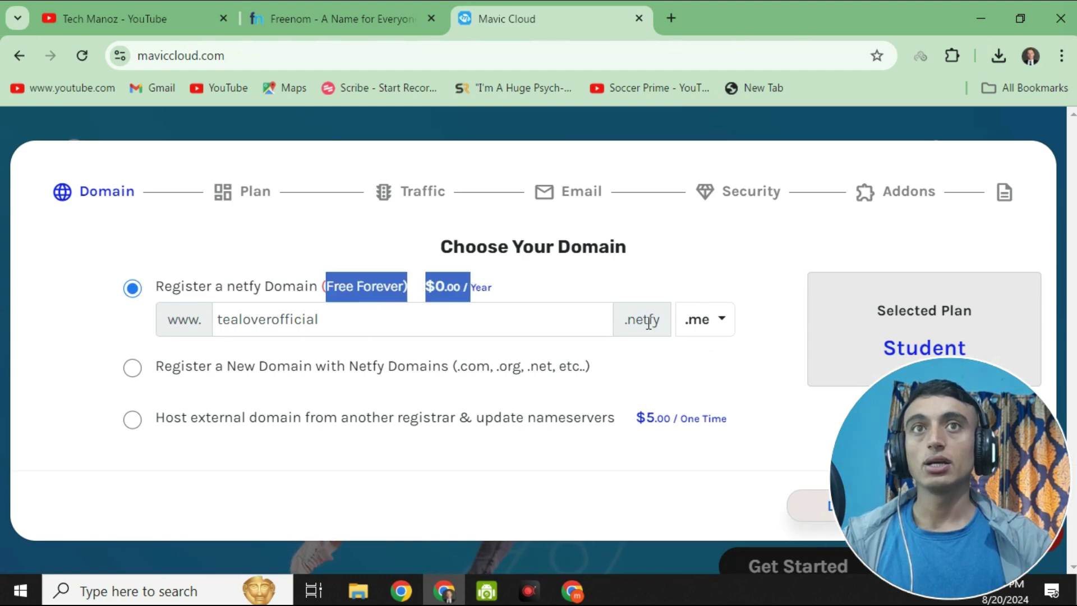
pyautogui.click(709, 346)
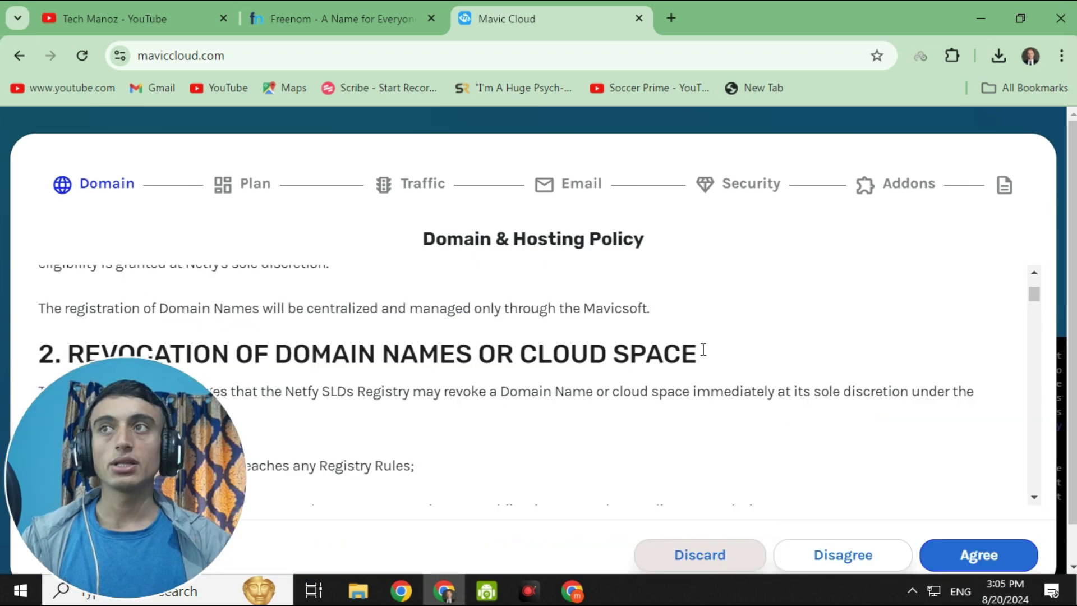
pyautogui.scroll(-5, 822, 449)
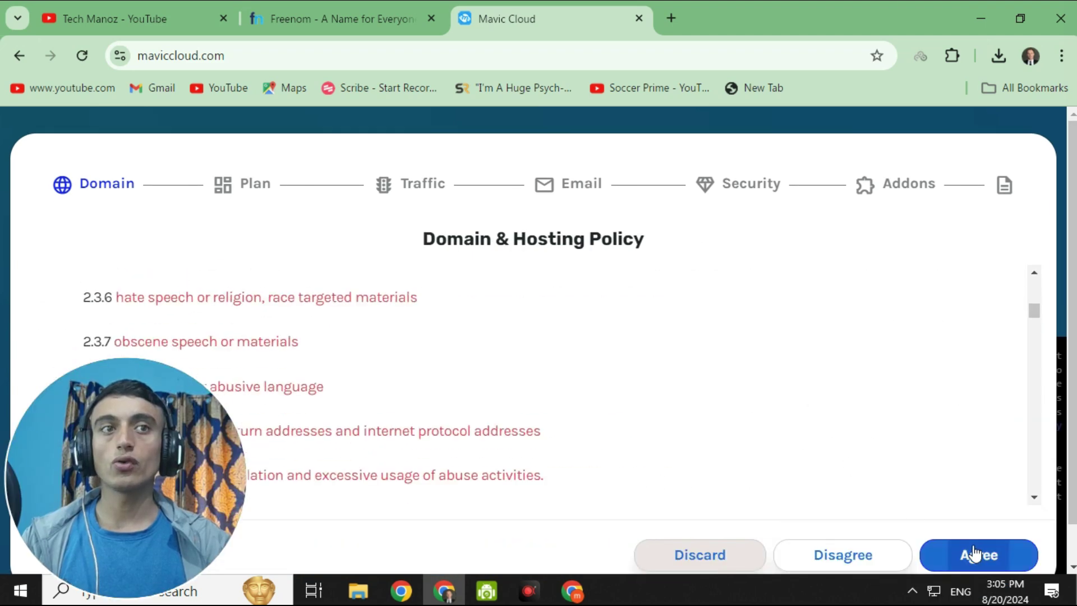
pyautogui.click(972, 552)
# - Keep the "I have a Website (HTML/WordPress)" option and continue past the plan and traffic stages
pyautogui.click(163, 415)
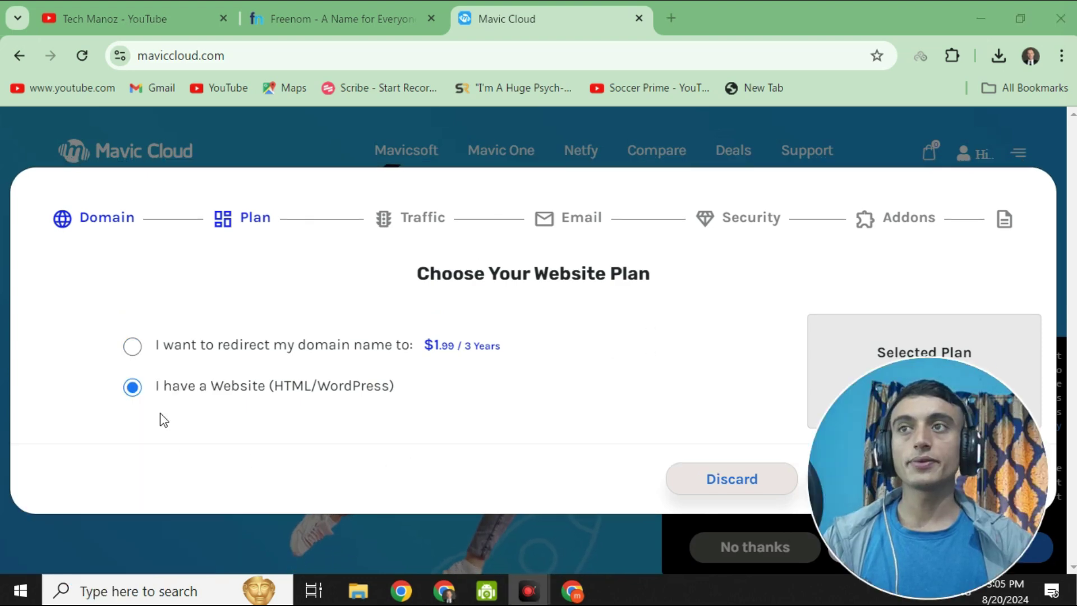
pyautogui.moveTo(157, 385); pyautogui.dragTo(441, 386)
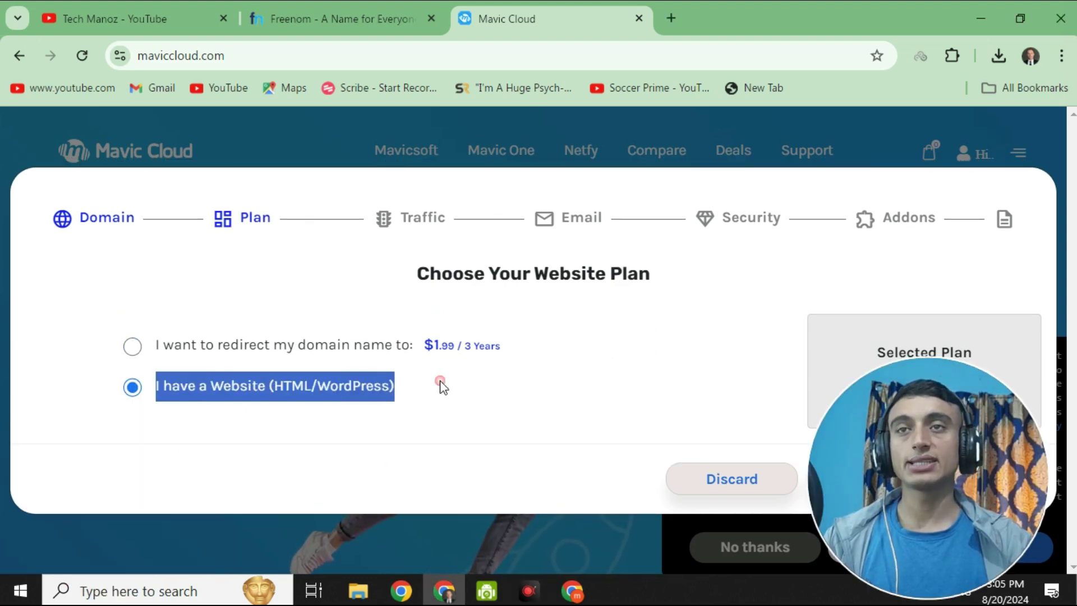
pyautogui.click(443, 387)
pyautogui.moveTo(914, 493); pyautogui.dragTo(121, 500)
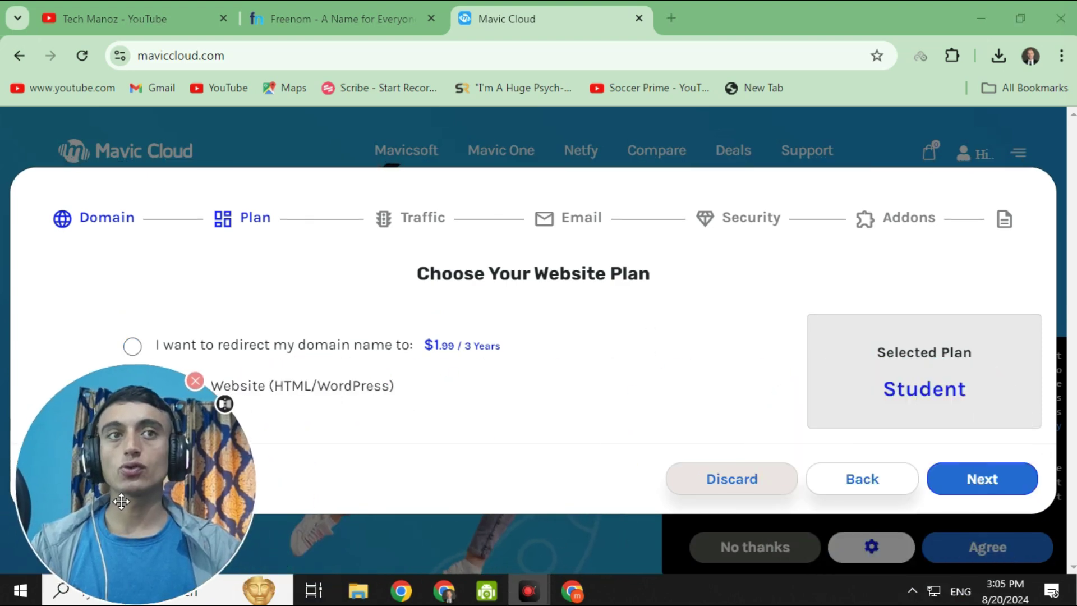
pyautogui.click(981, 490)
pyautogui.click(981, 492)
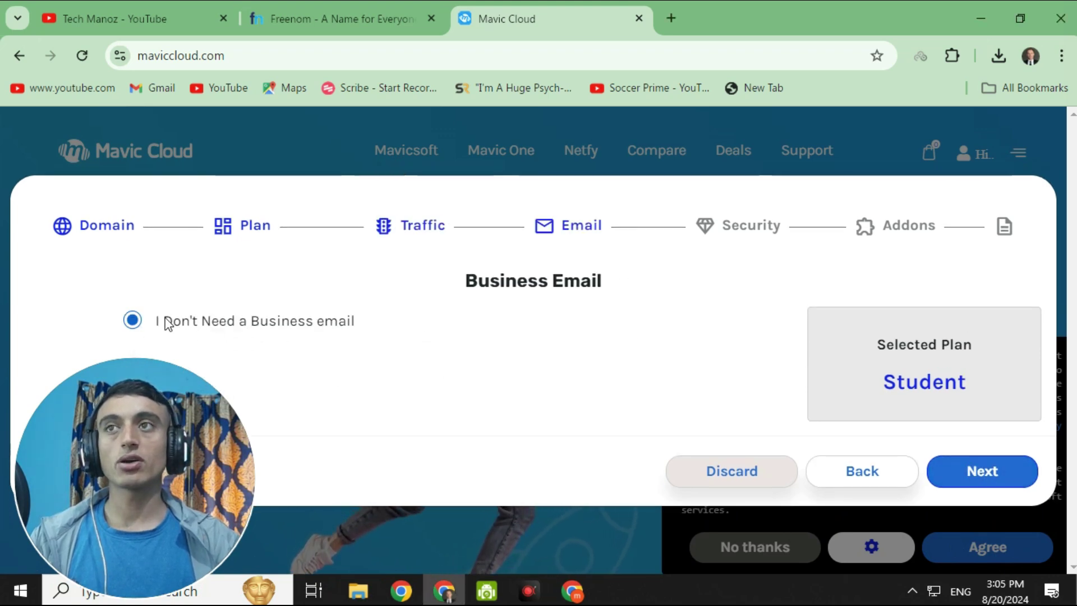
# - Continue the order without a business email, paid security features or additional services
pyautogui.click(987, 470)
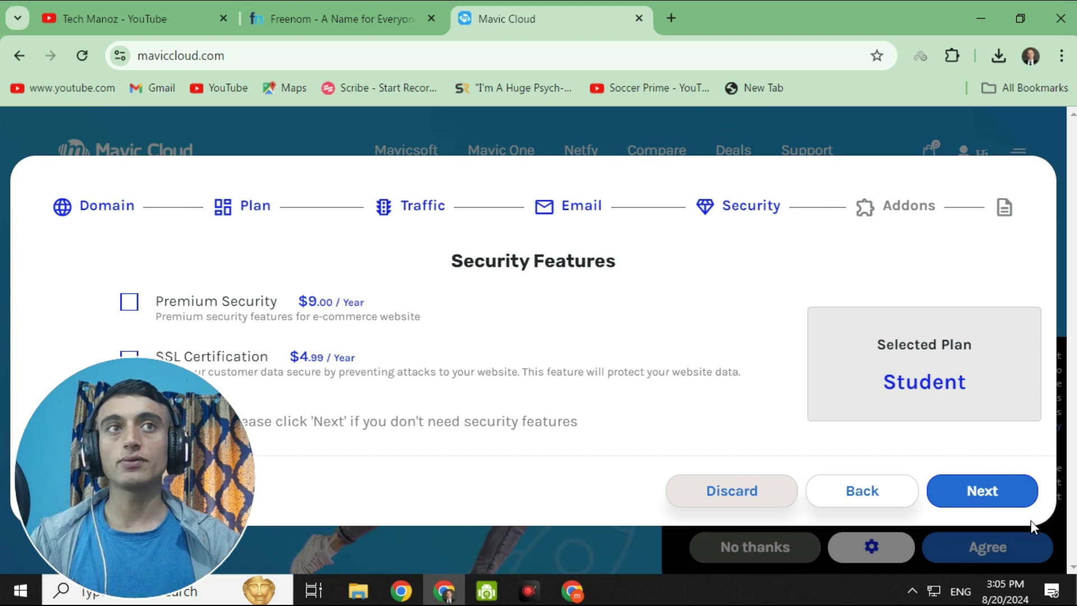
pyautogui.click(999, 491)
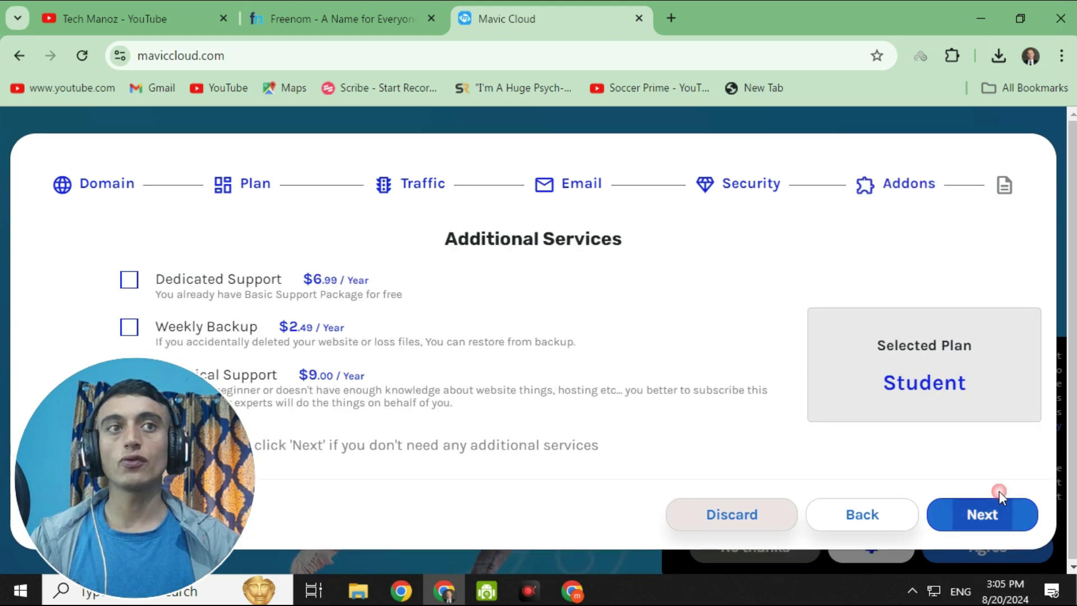
pyautogui.click(1002, 520)
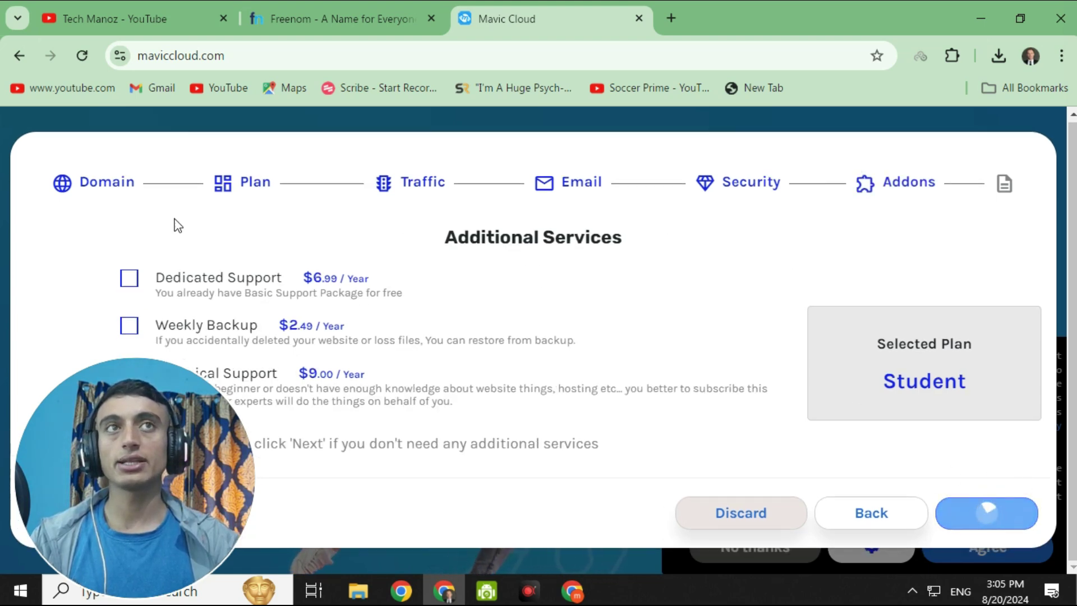
# - Review the proforma invoice, agree to its refund, service and privacy terms, and submit the order
pyautogui.scroll(-1, 513, 274)
pyautogui.scroll(-1, 514, 275)
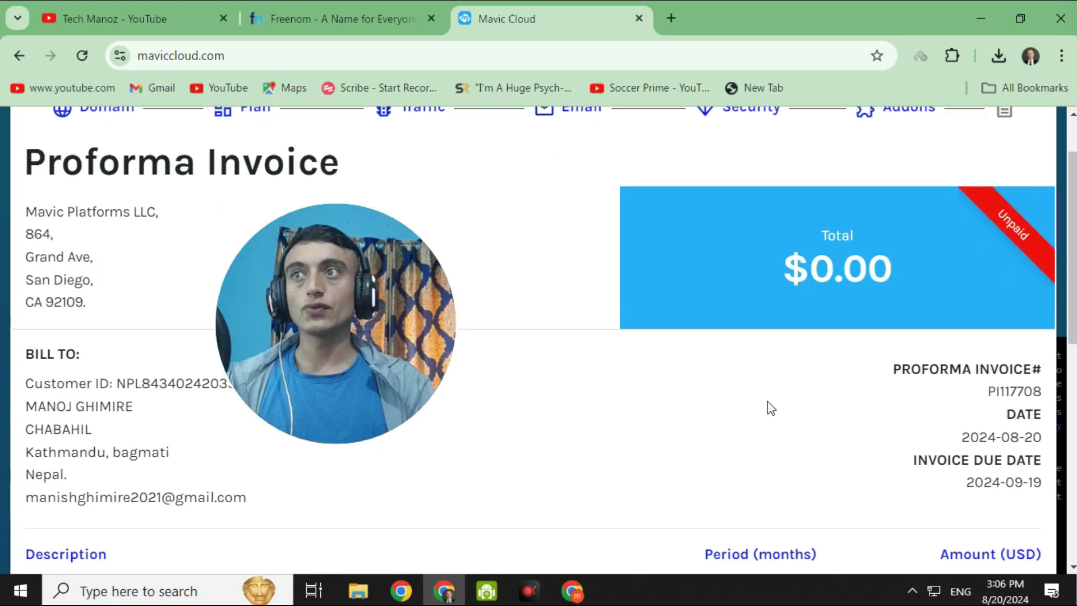
pyautogui.scroll(2, 548, 305)
pyautogui.scroll(-5, 875, 252)
pyautogui.scroll(-3, 881, 265)
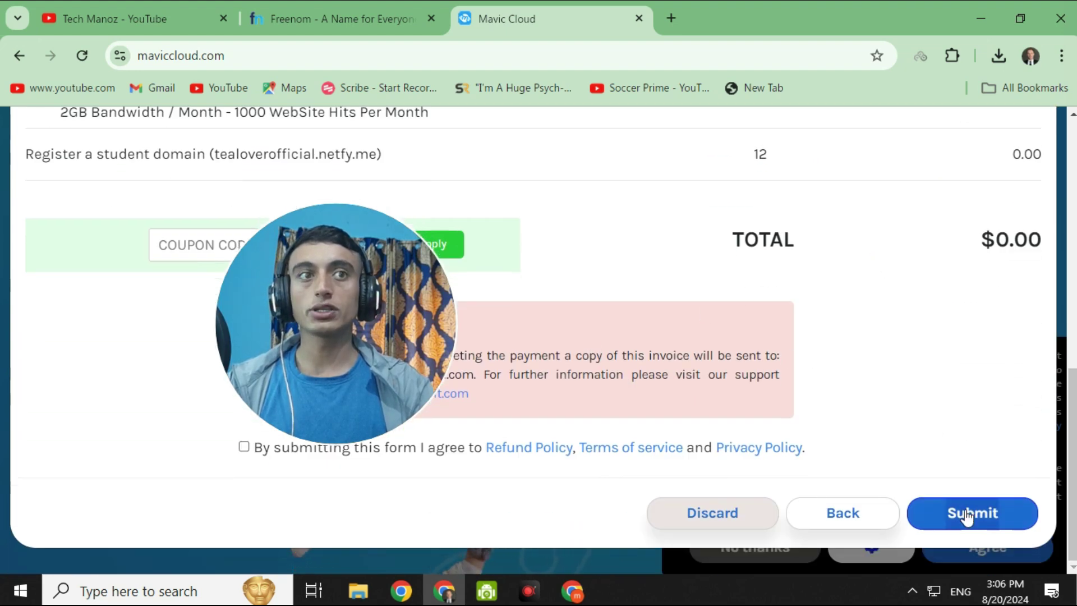
pyautogui.click(243, 446)
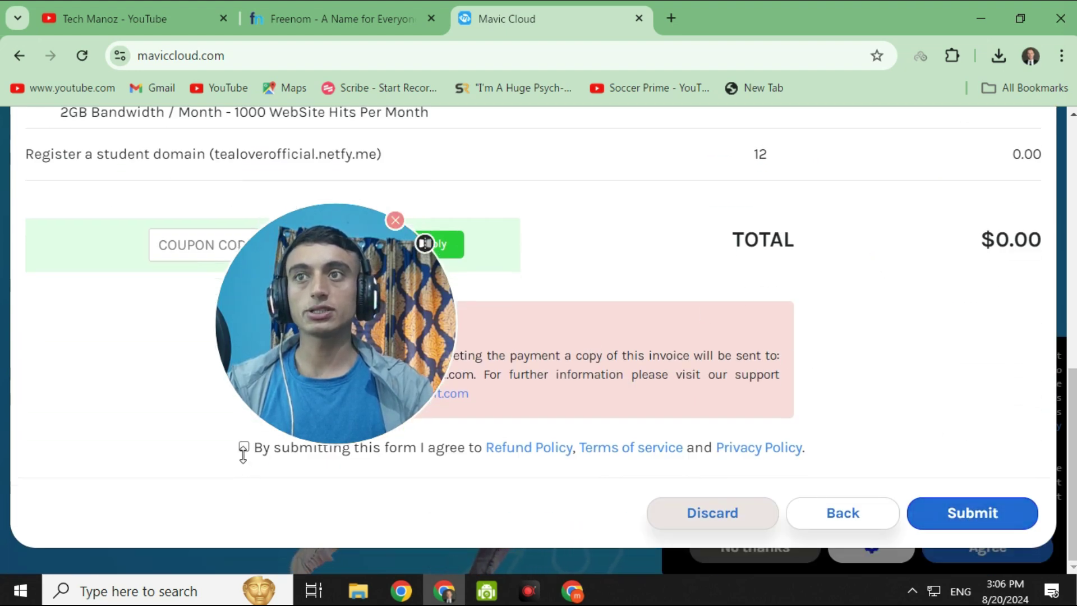
pyautogui.click(972, 513)
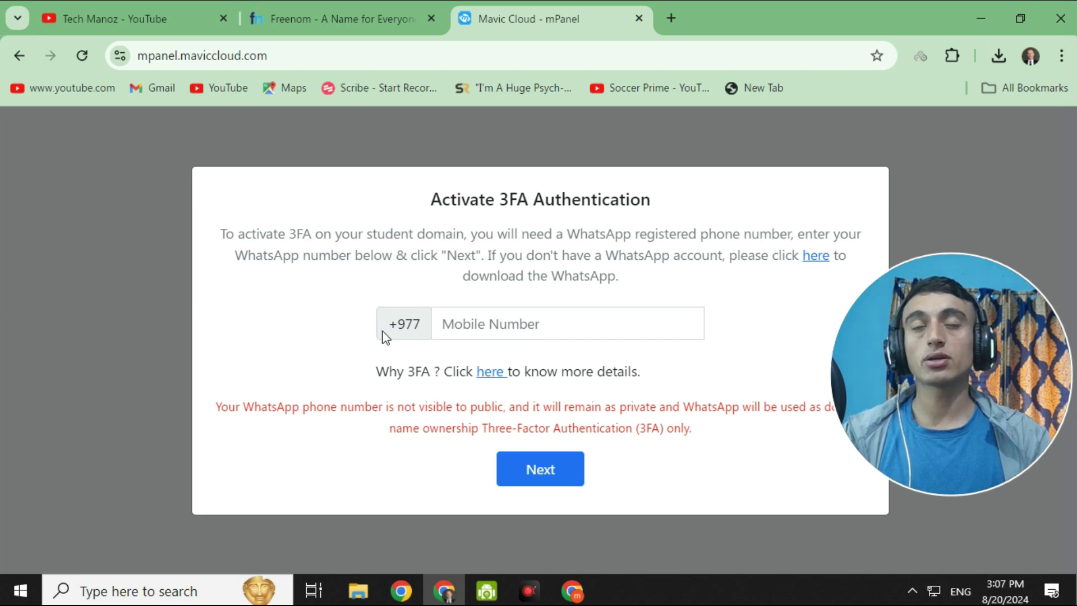
# - Enter the WhatsApp mobile number to activate 3FA authentication for the student domain
pyautogui.click(500, 326)
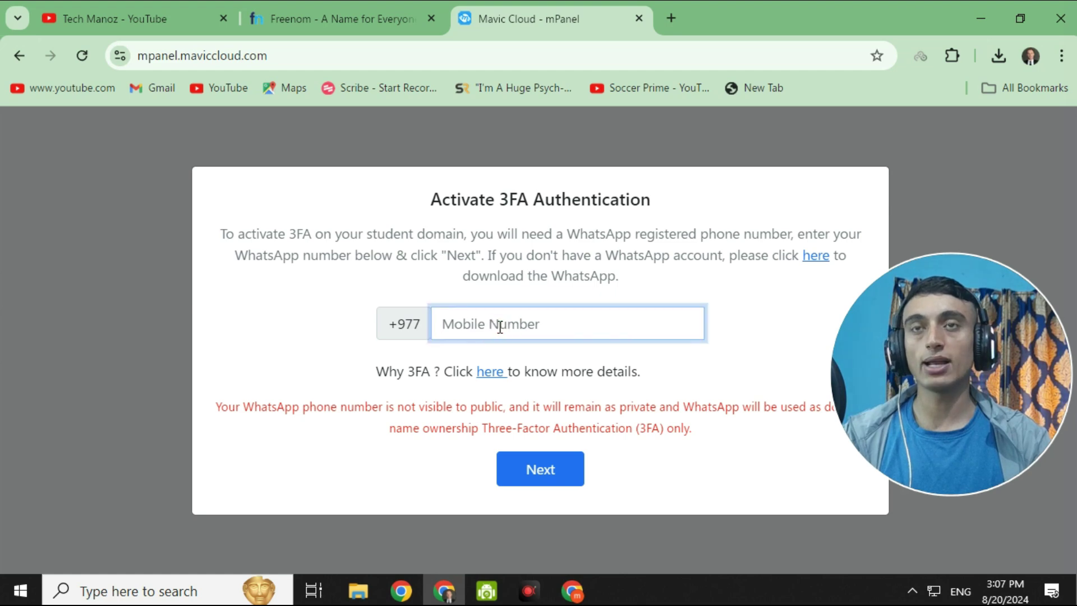
pyautogui.write('9')
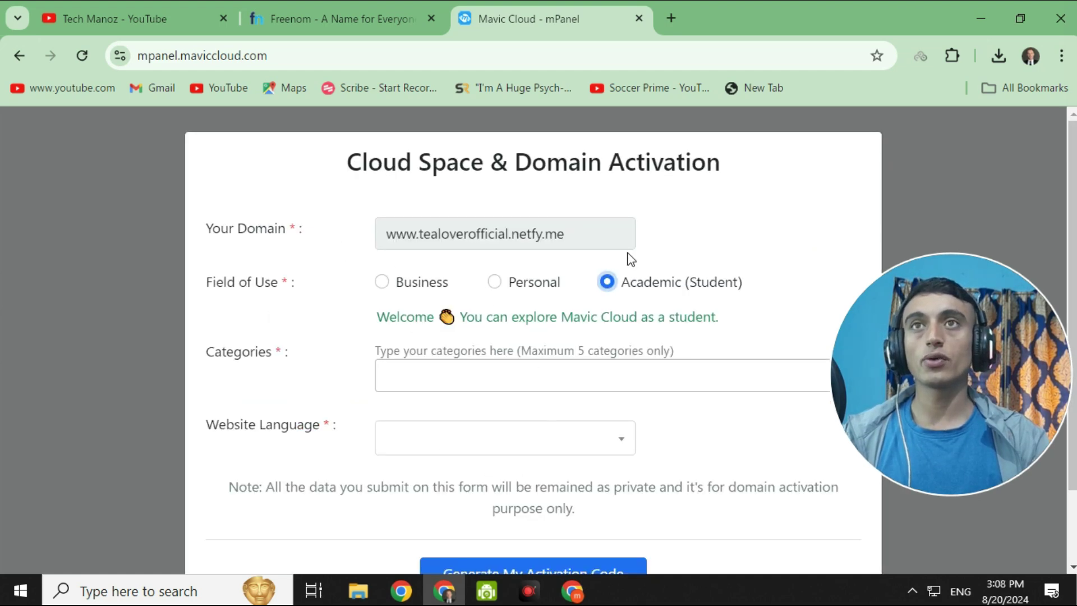
# - Set the category to Artist and the website language to English in the domain activation form
pyautogui.moveTo(604, 240); pyautogui.dragTo(370, 234)
pyautogui.click(339, 269)
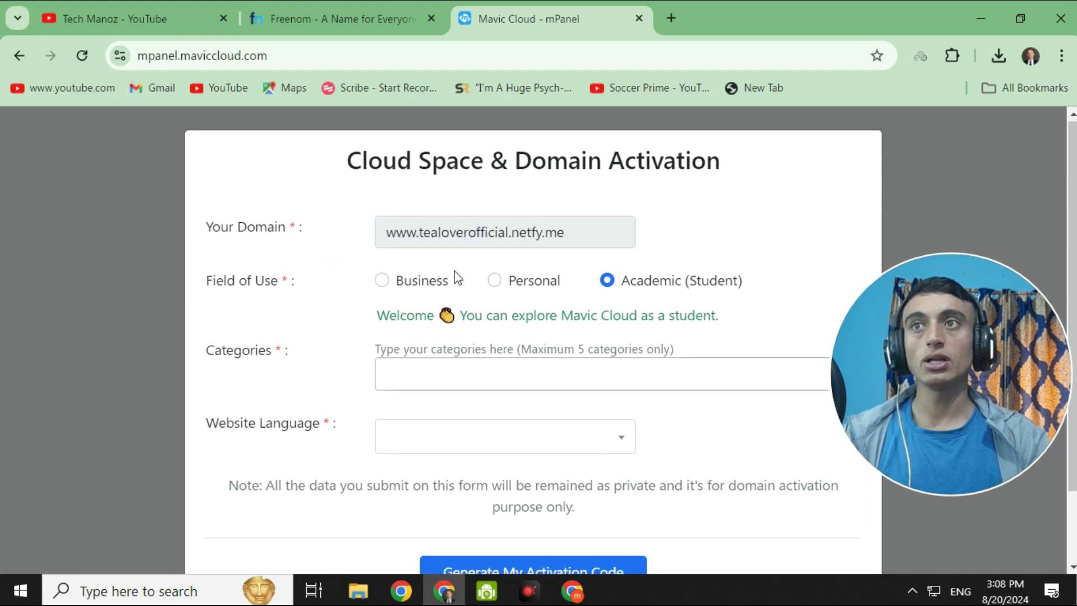
pyautogui.scroll(-2, 504, 314)
pyautogui.click(491, 287)
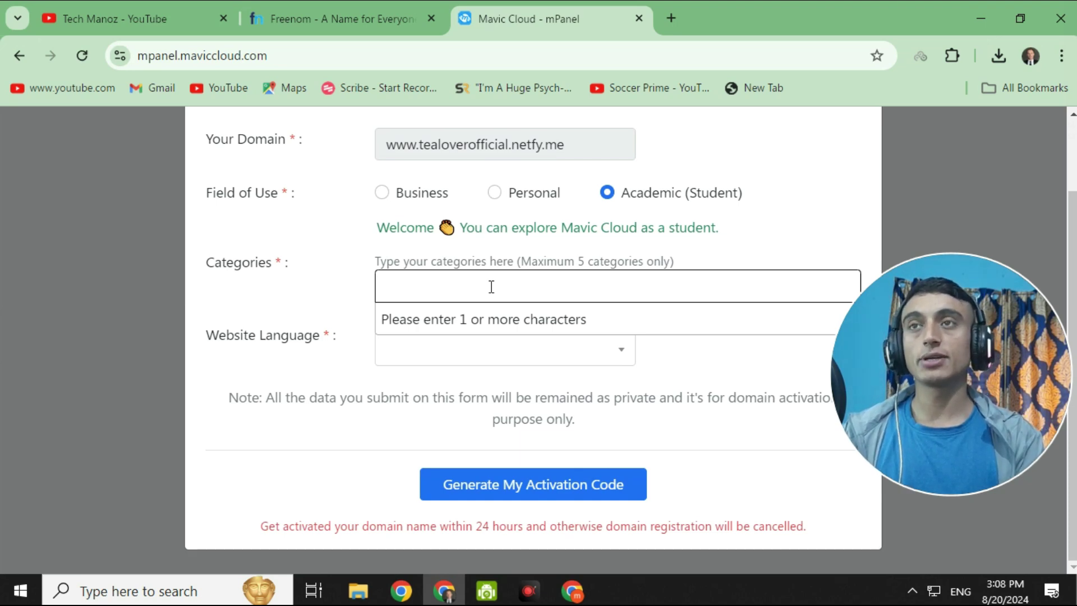
pyautogui.write('tech')
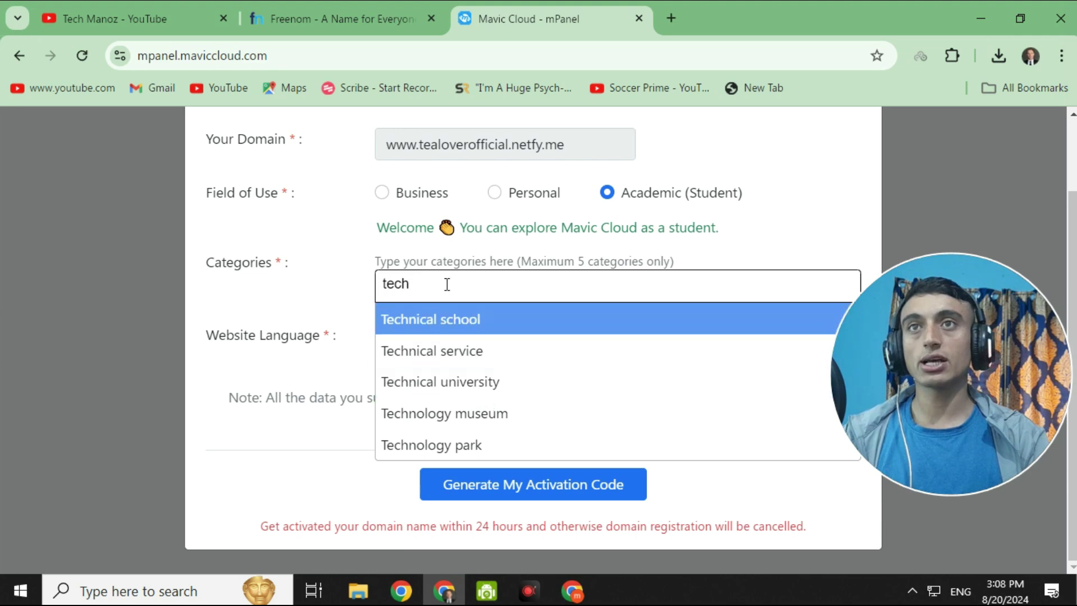
pyautogui.press('BackSpace')
pyautogui.press('BackSpace')
pyautogui.press('BackSpace')
pyautogui.write('arti')
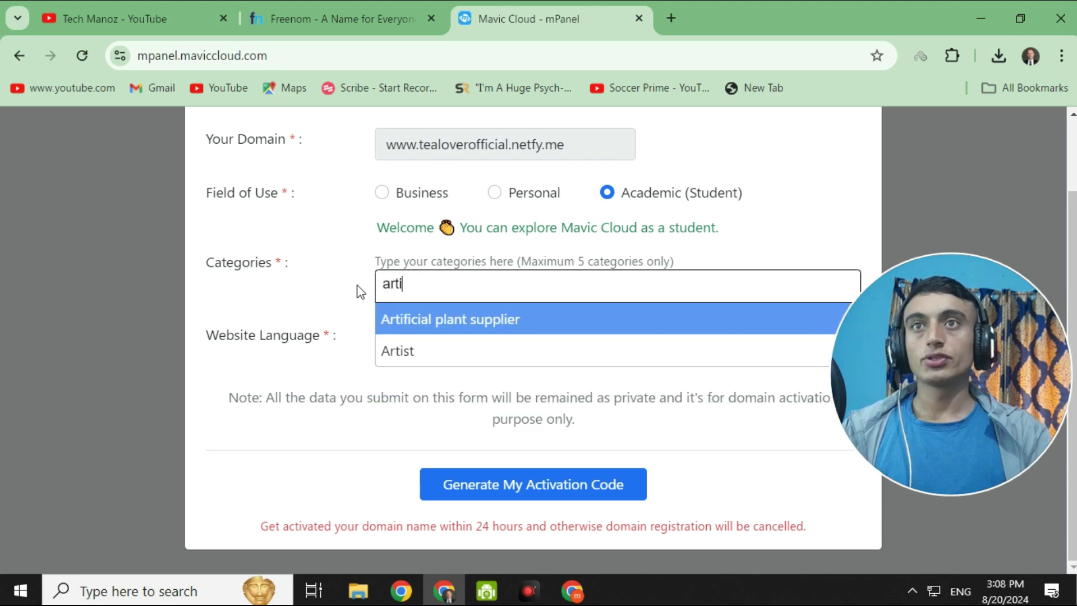
pyautogui.click(448, 355)
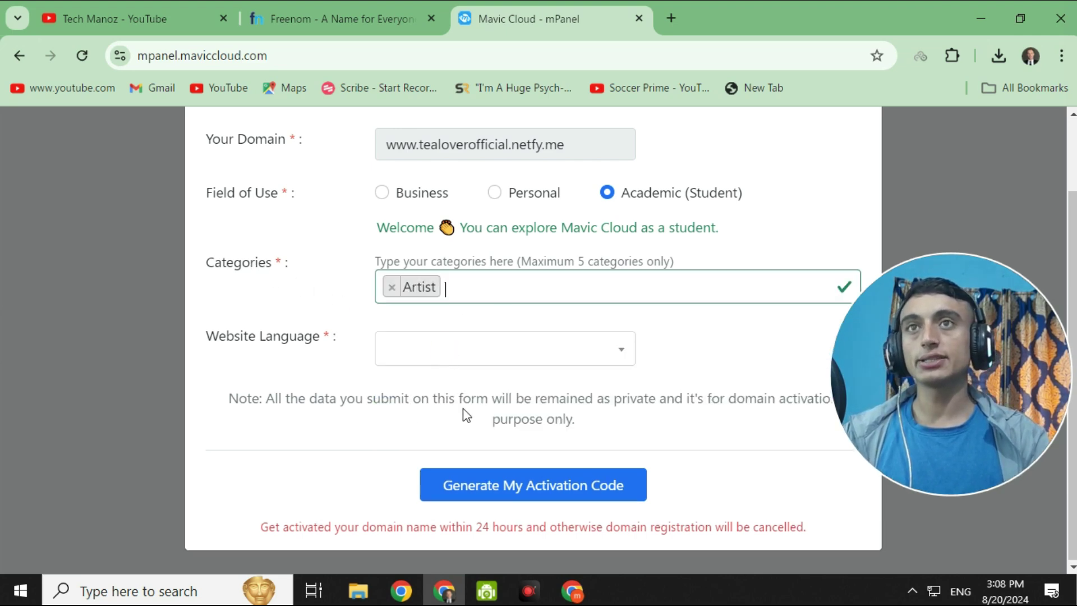
pyautogui.click(534, 344)
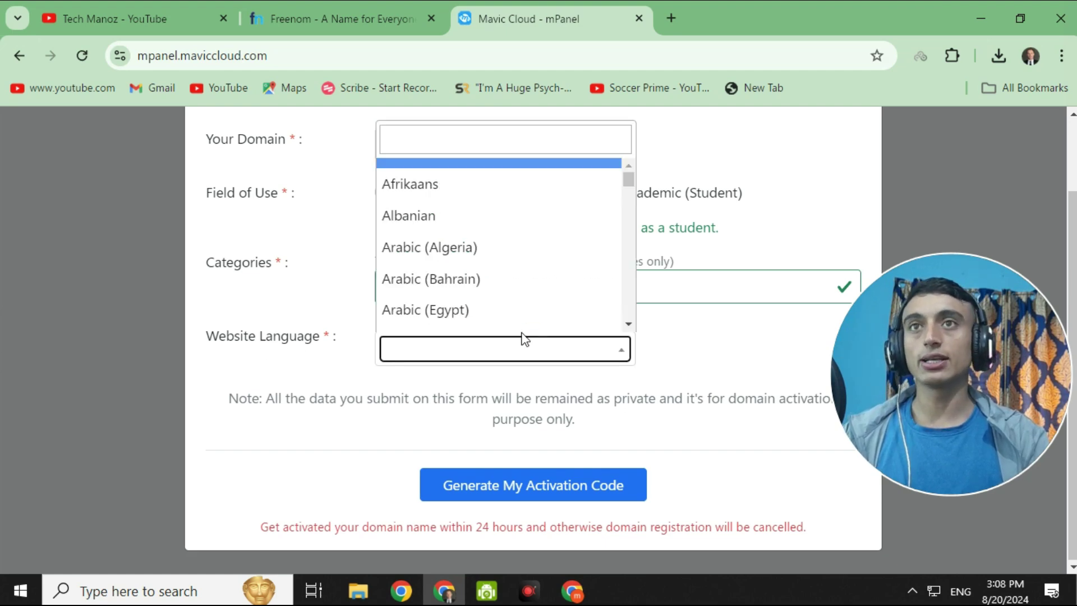
pyautogui.click(300, 348)
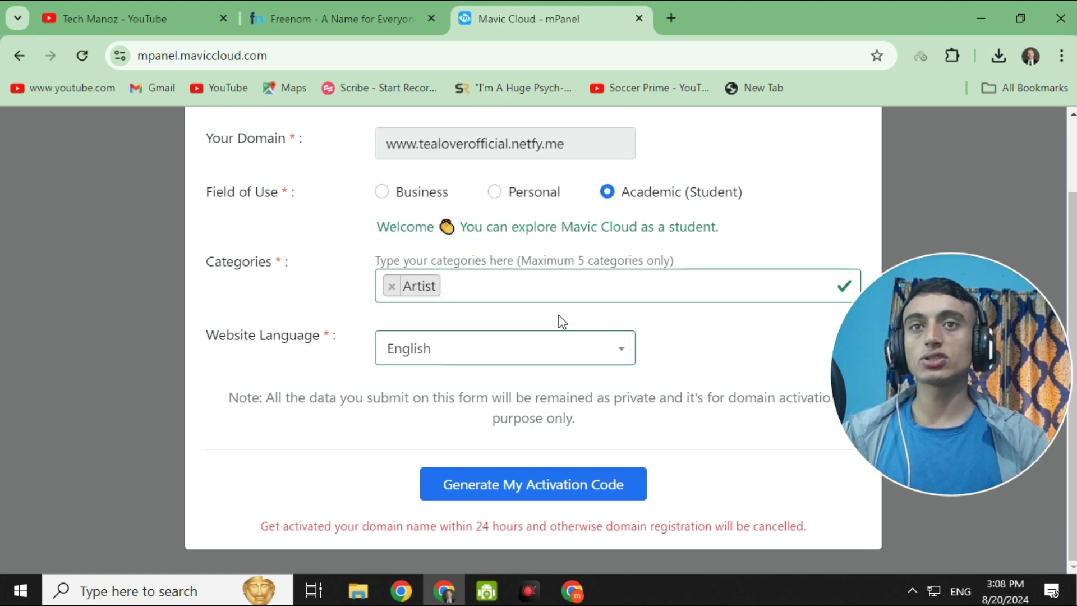
# - Generate the 3FA activation code for the student domain and copy it
pyautogui.click(563, 489)
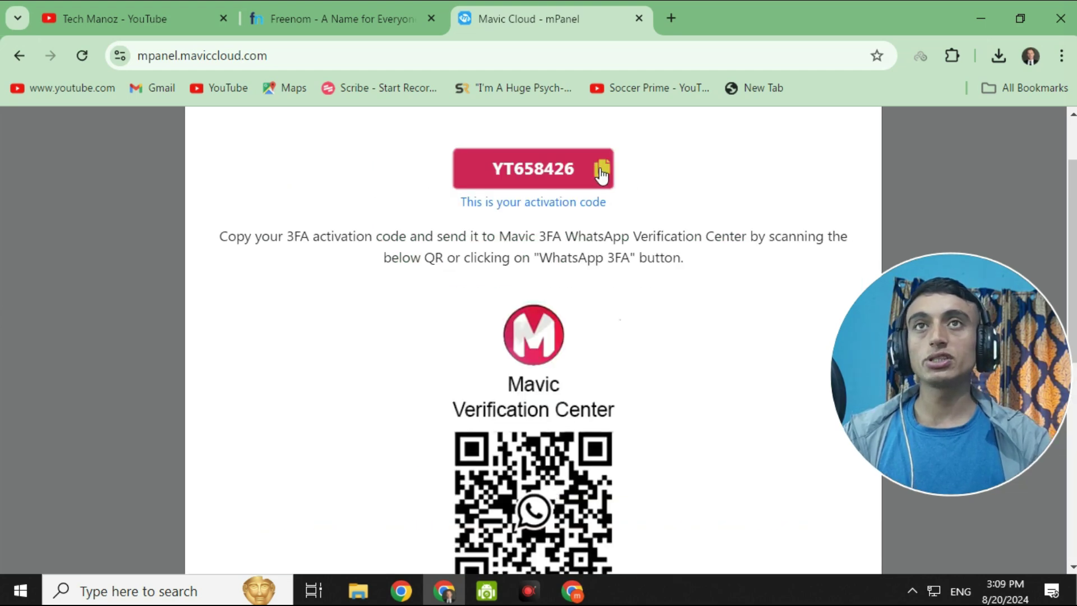
pyautogui.click(601, 174)
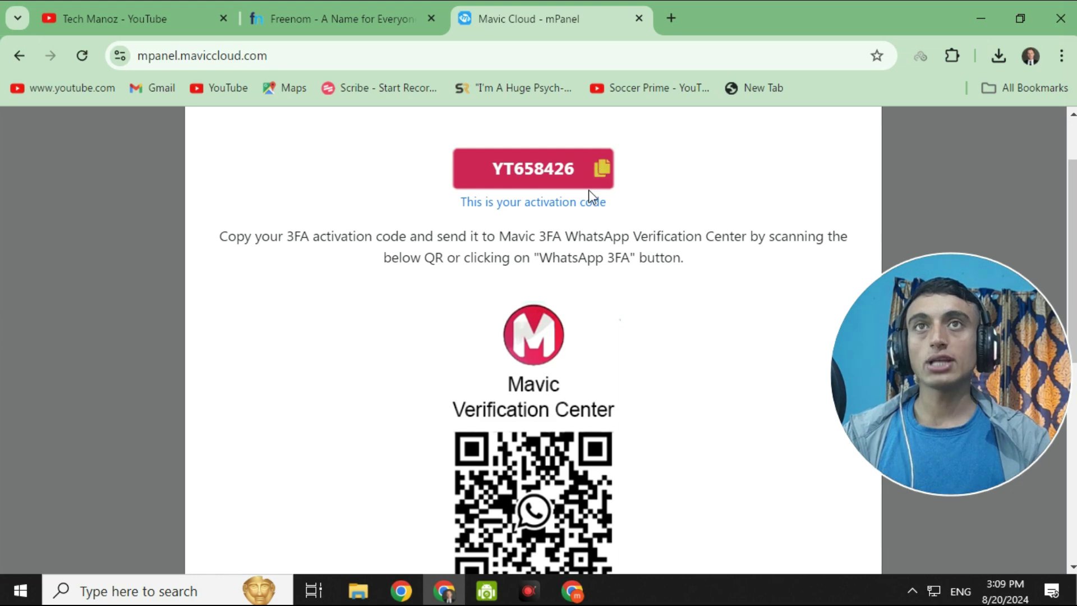
# - Launch the WhatsApp 3FA verification link and open the Mavic Verification Center chat in the WhatsApp desktop app
pyautogui.scroll(-4, 599, 188)
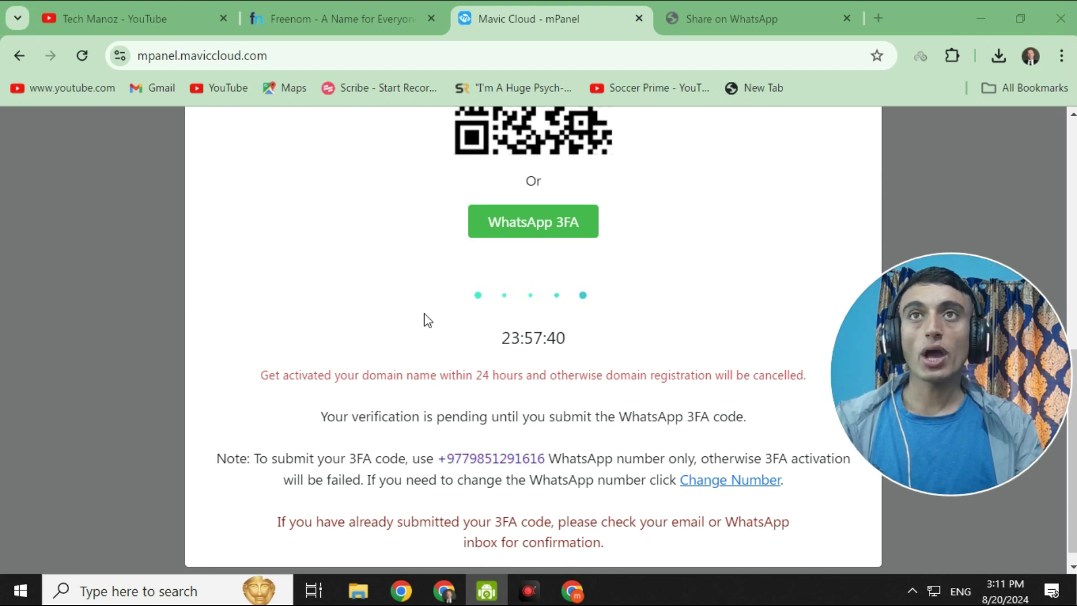
pyautogui.scroll(3, 527, 403)
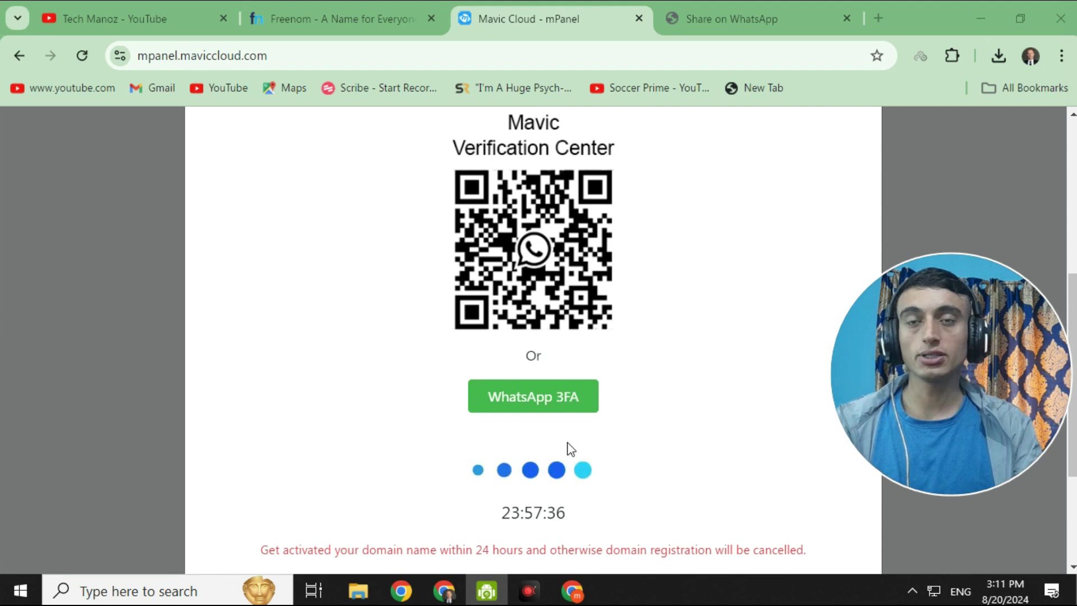
pyautogui.click(547, 412)
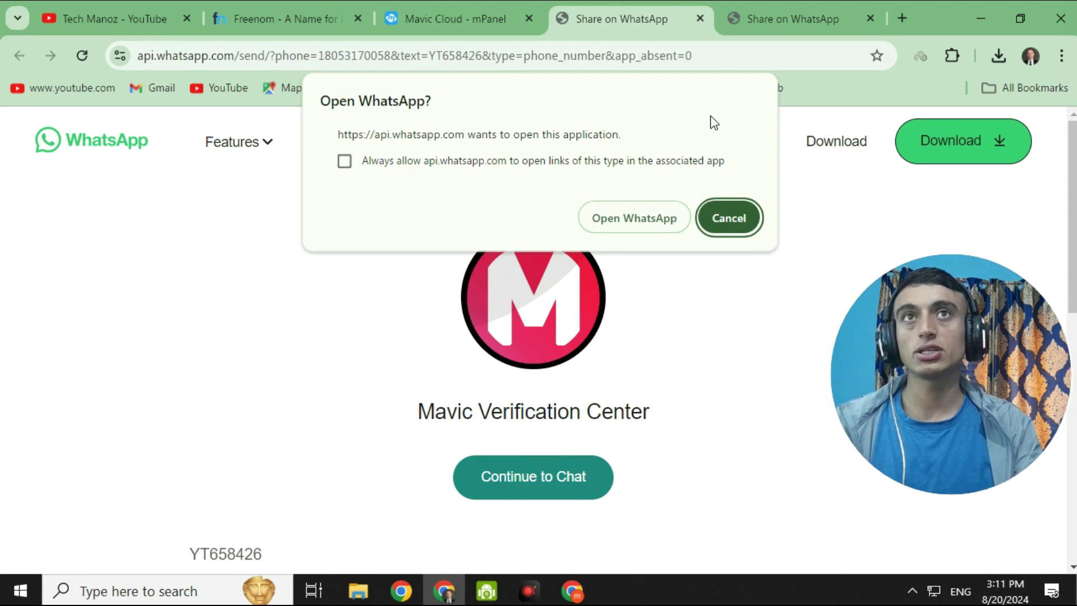
pyautogui.click(454, 18)
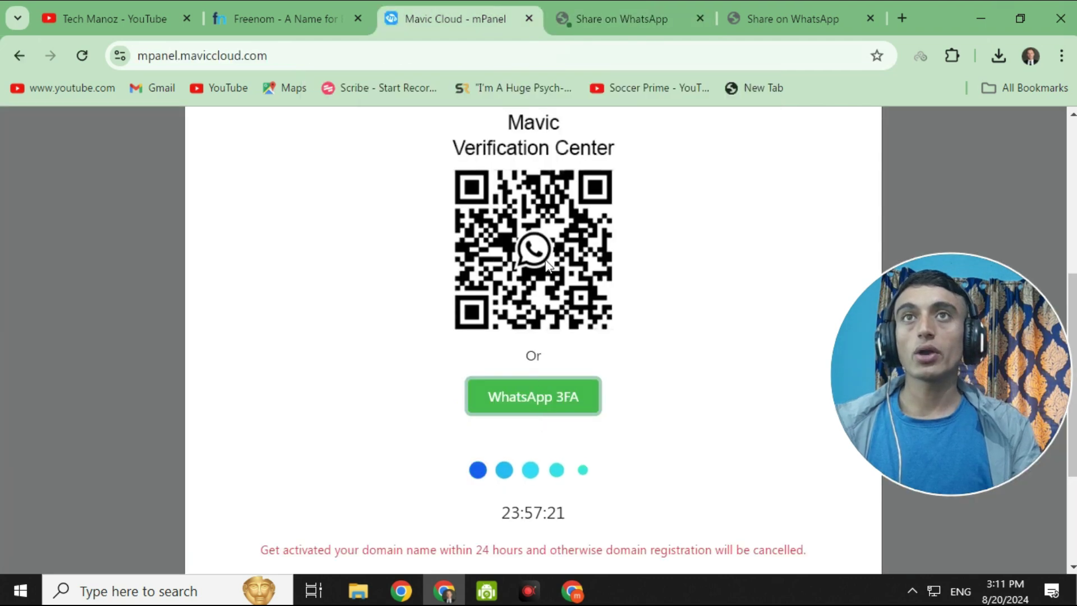
pyautogui.click(648, 18)
pyautogui.click(601, 225)
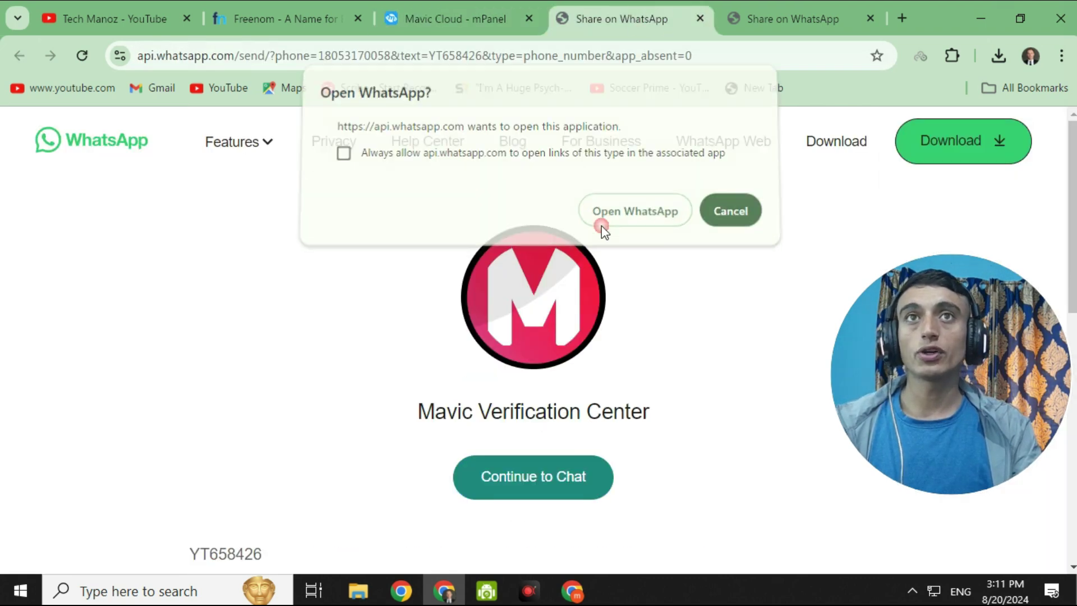
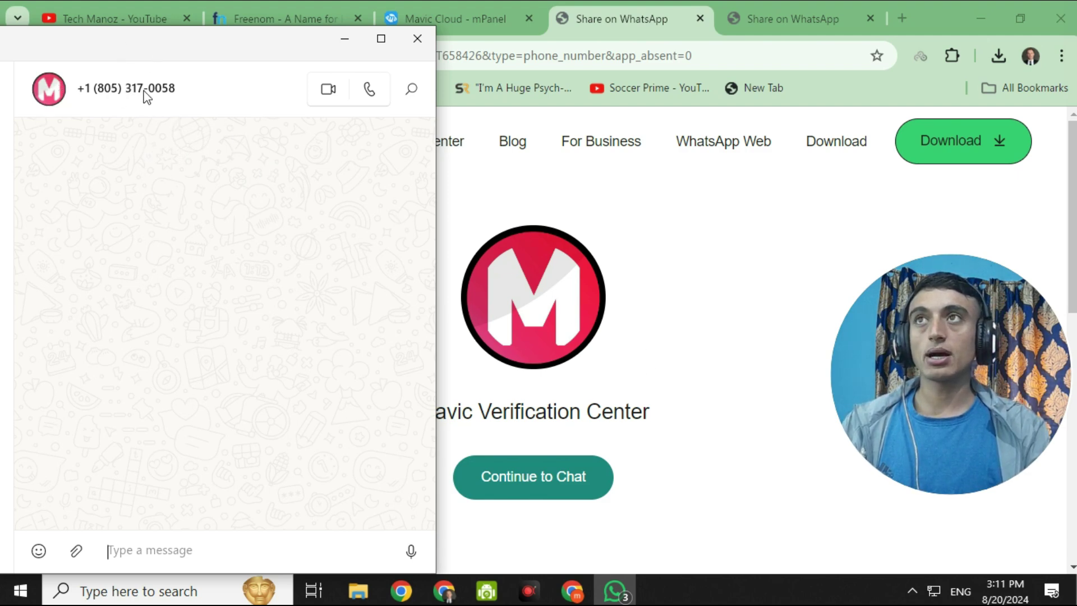
# - Copy the 3FA activation code from the Mavic Cloud page again and send it to the Mavic Verification Center chat in WhatsApp
pyautogui.click(476, 24)
pyautogui.scroll(4, 511, 375)
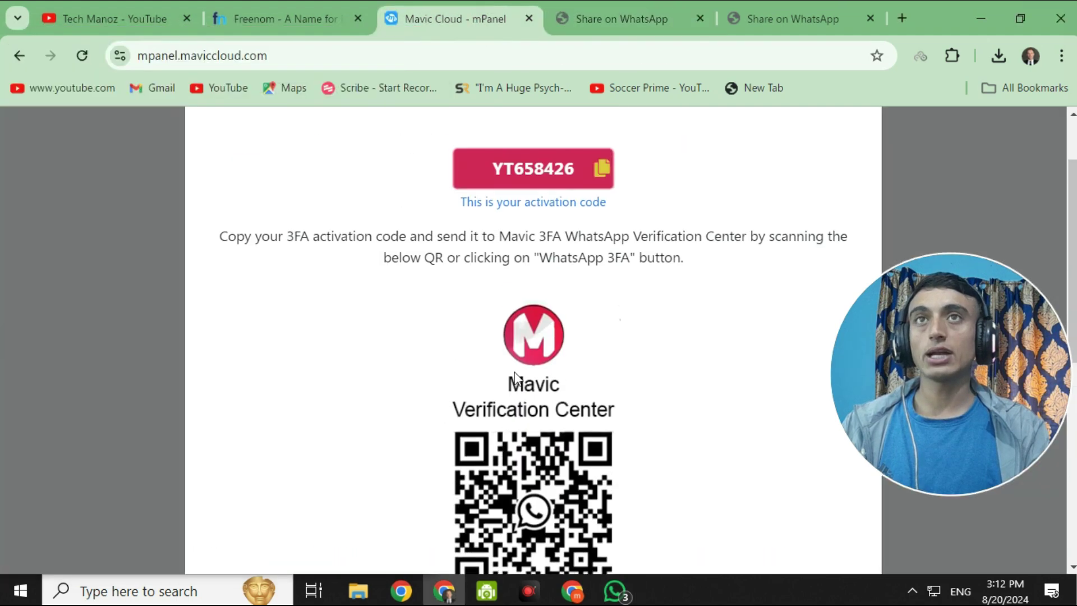
pyautogui.click(601, 167)
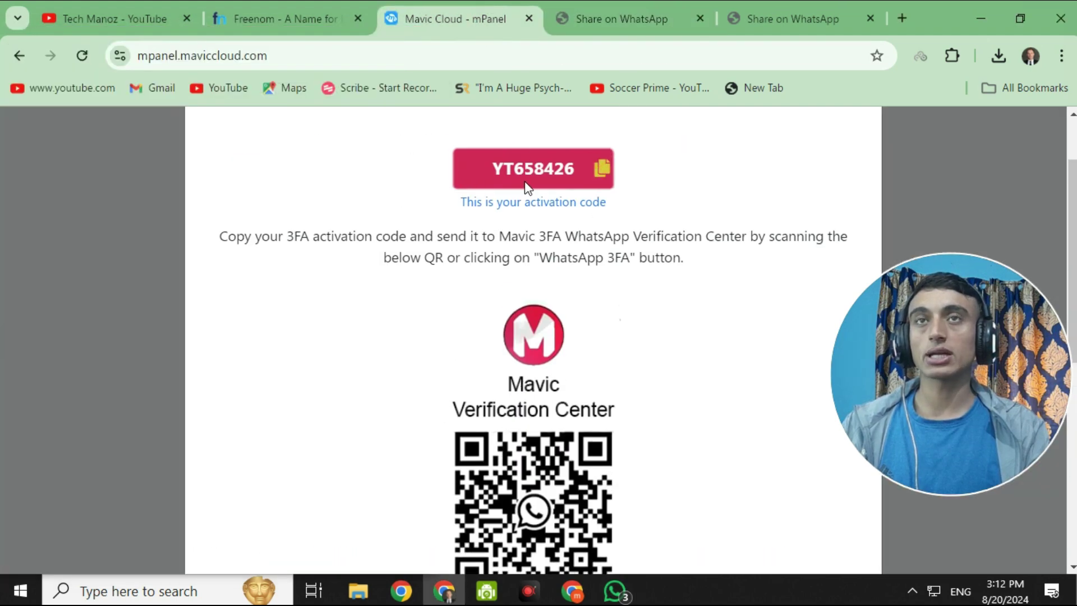
pyautogui.click(602, 168)
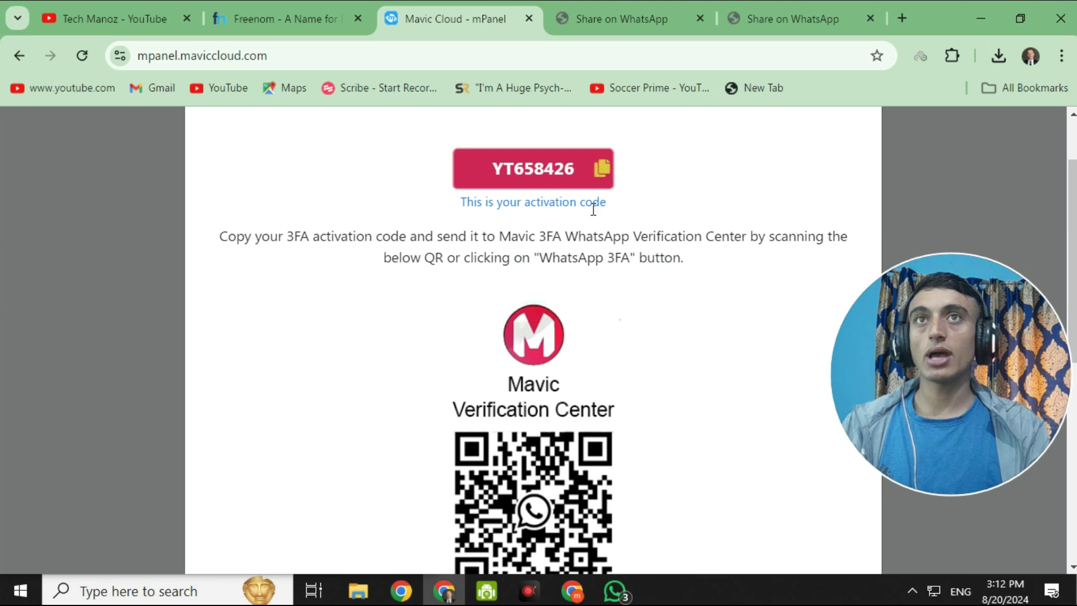
pyautogui.click(615, 590)
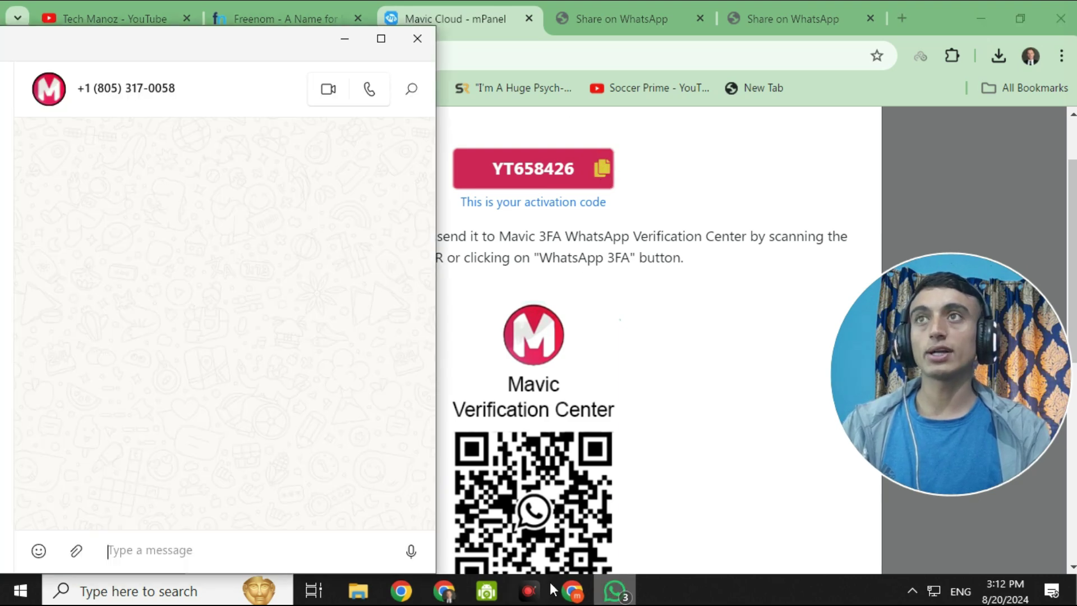
pyautogui.click(228, 555)
pyautogui.hotkey('ctrl', 'v')
pyautogui.press('Return')
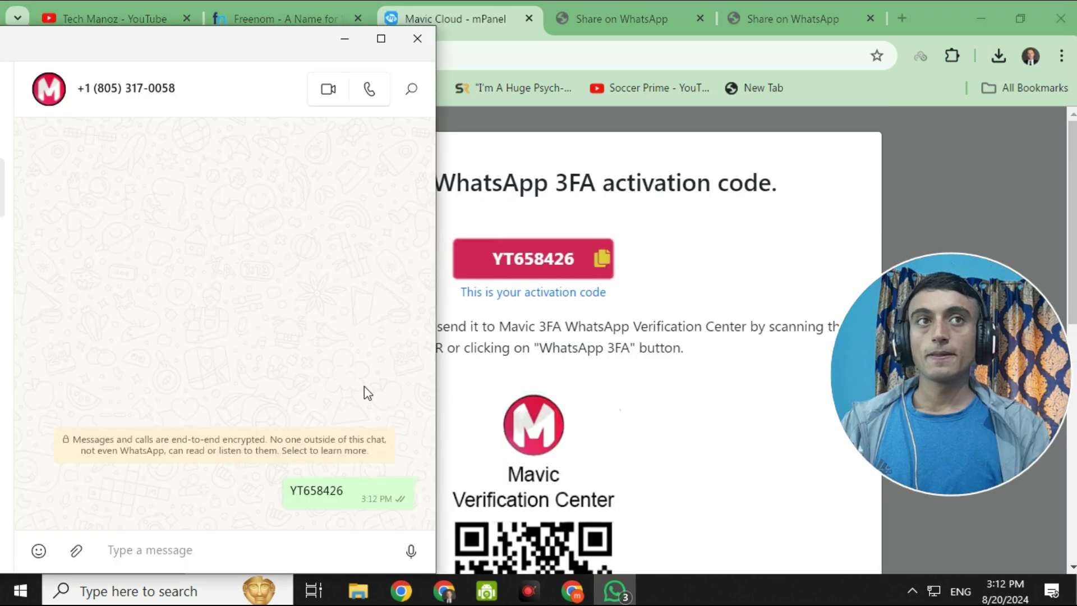